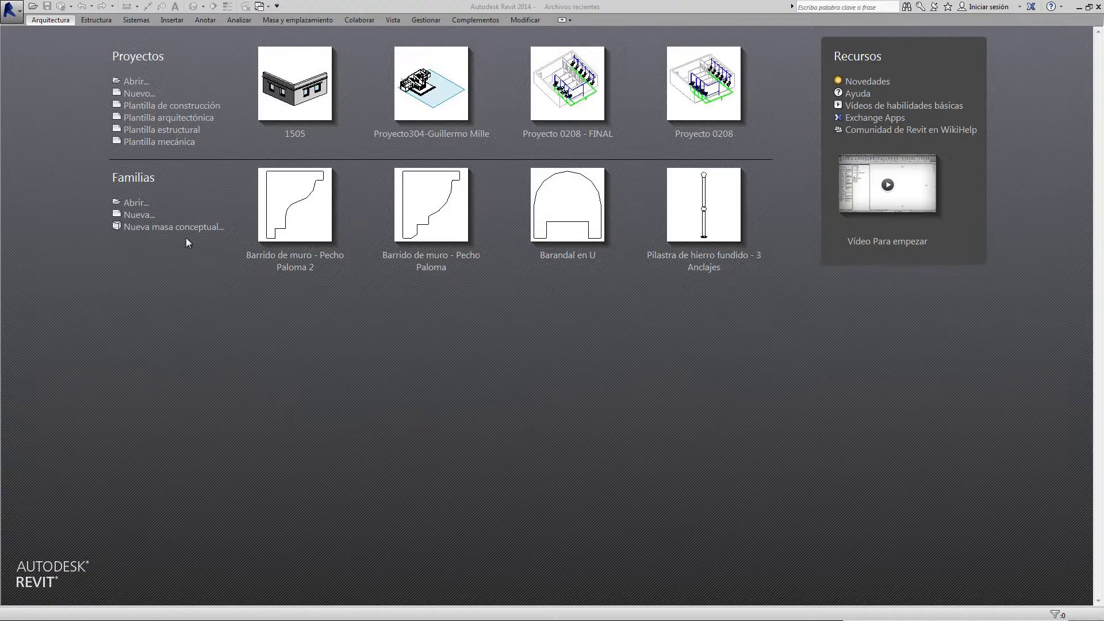
Start a new project from the construction template and begin placing an architectural wall.
click(168, 107)
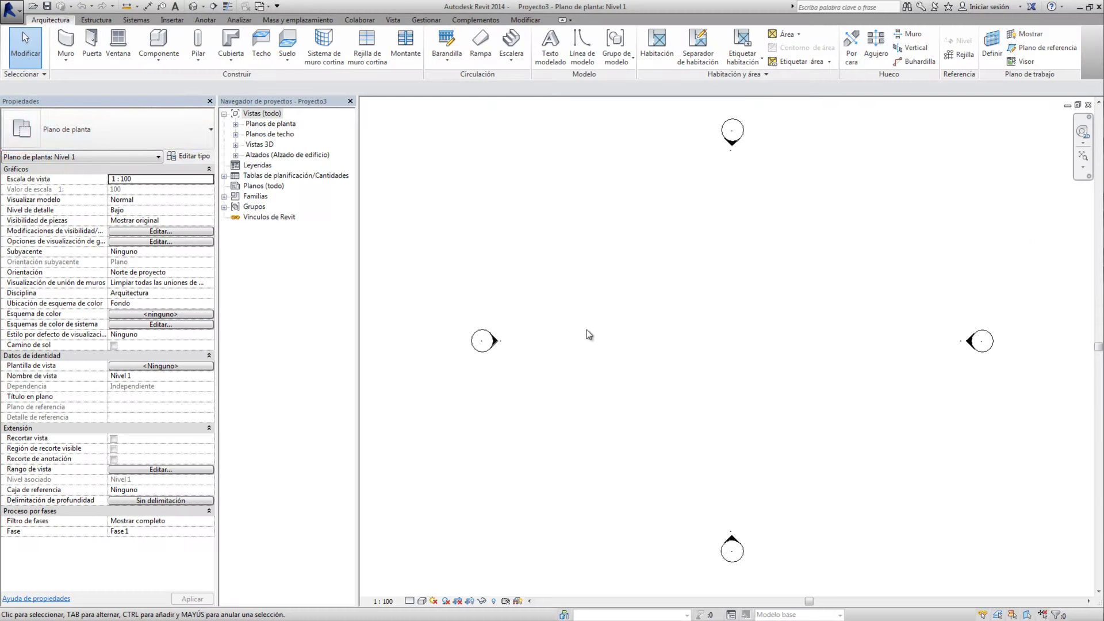
click(67, 59)
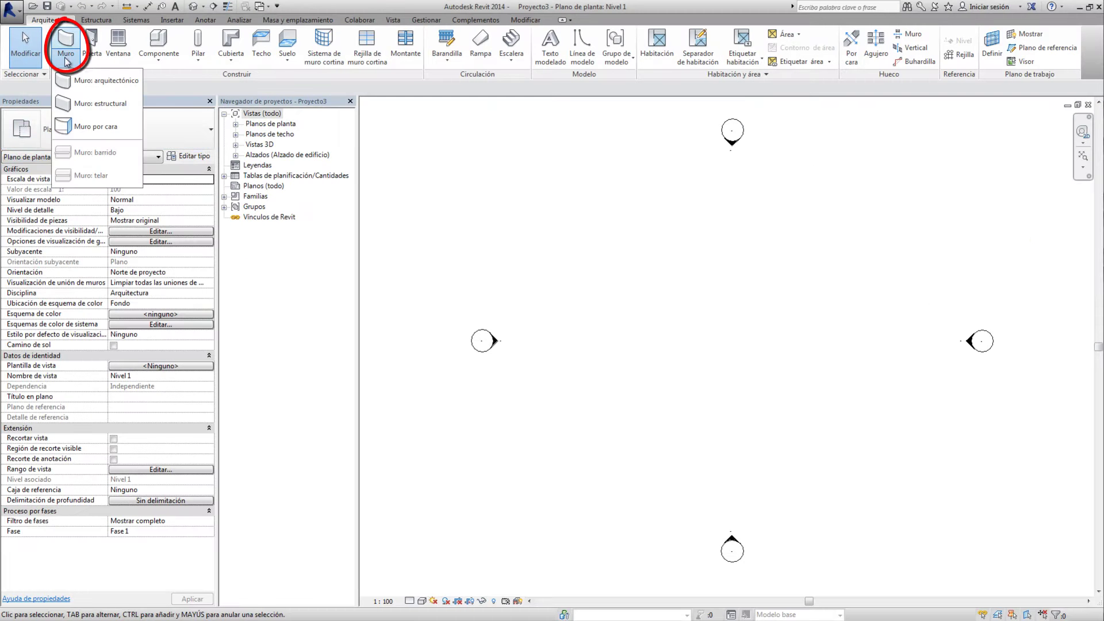
click(108, 82)
Browse the wall types, keep Genérico - 200 mm, and bring up the new-file options.
click(133, 134)
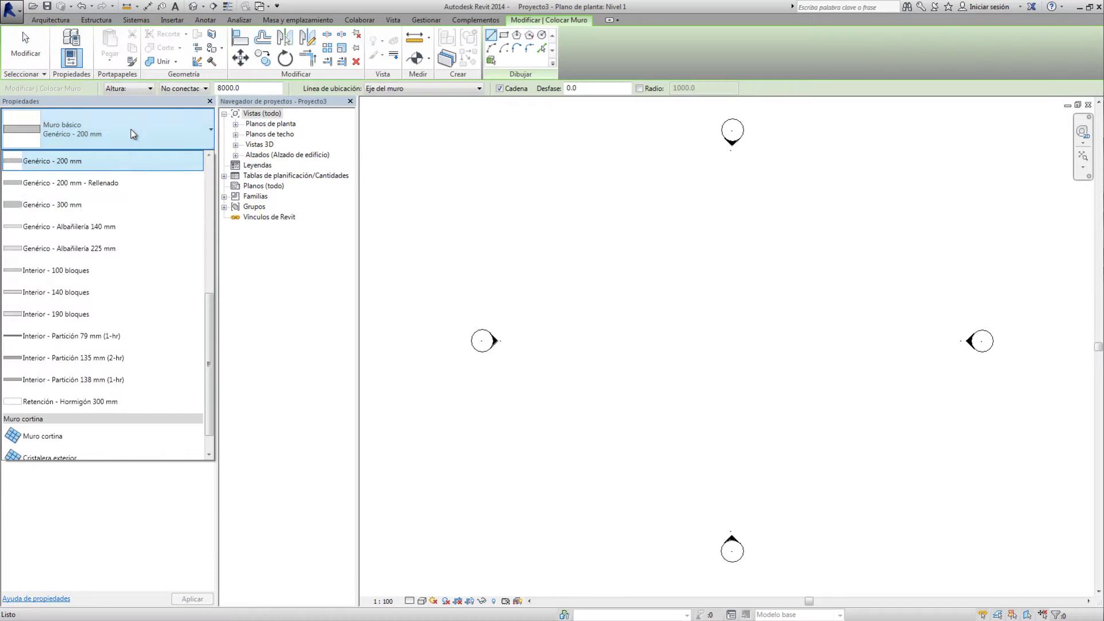
drag(211, 322, 214, 349)
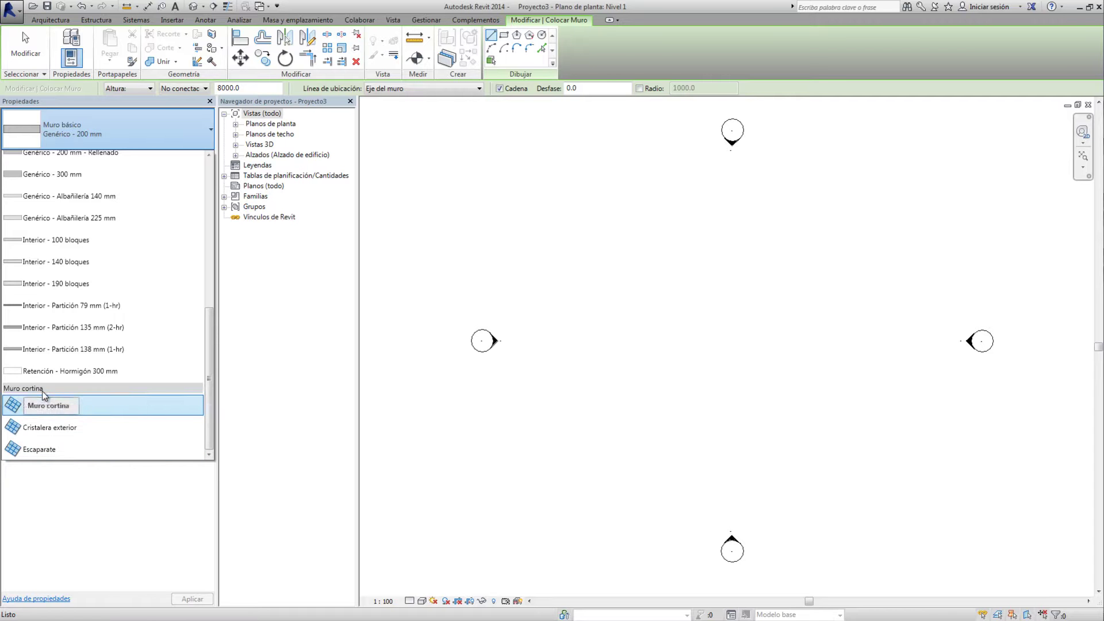
drag(208, 391, 223, 247)
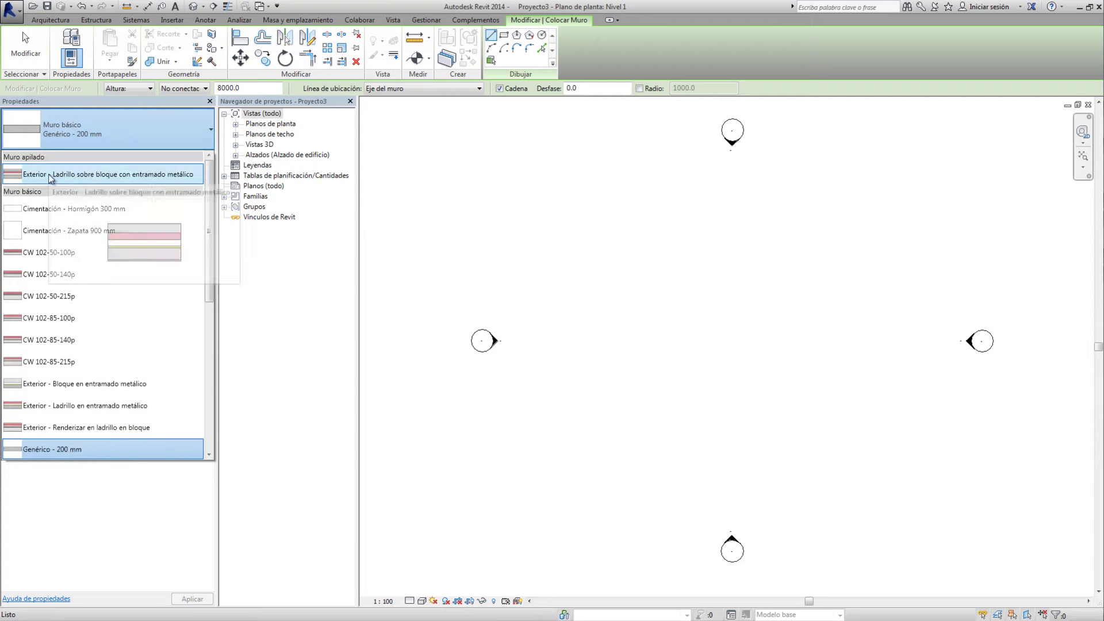
scroll(208, 182, down, 3)
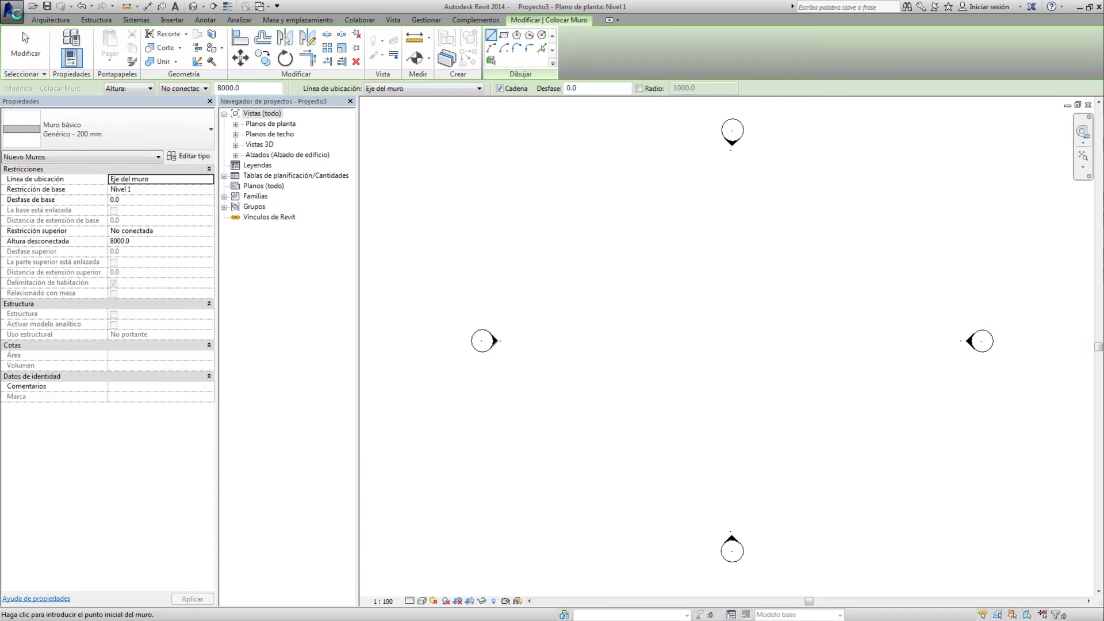
click(19, 16)
mouse_move(40, 50)
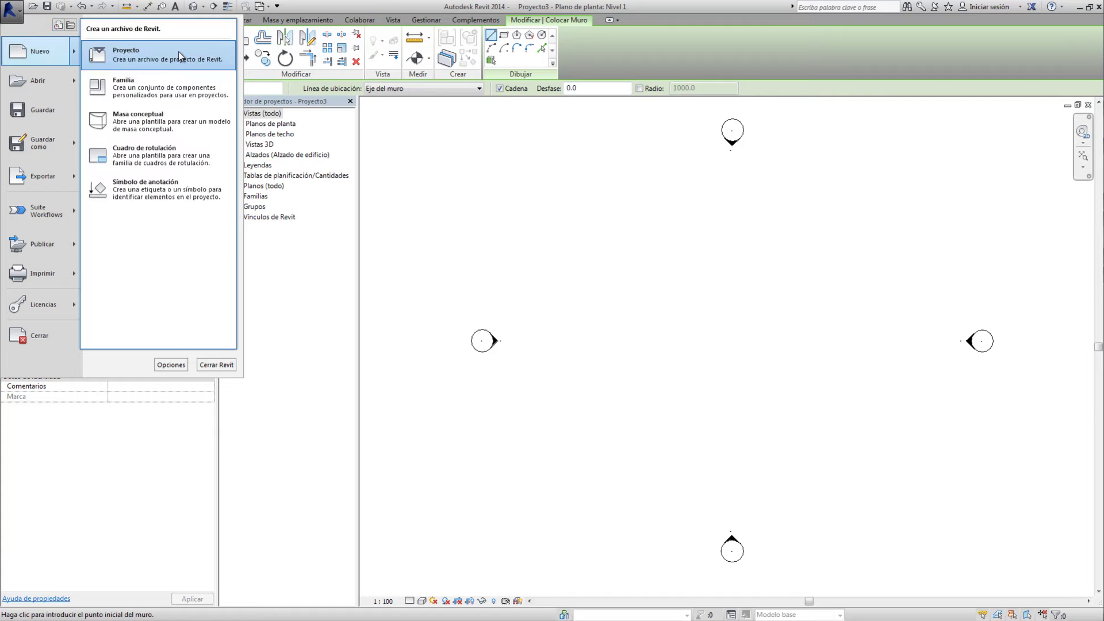
Create the new project Proyecto4 from the Plantilla arquitectónica template.
click(181, 57)
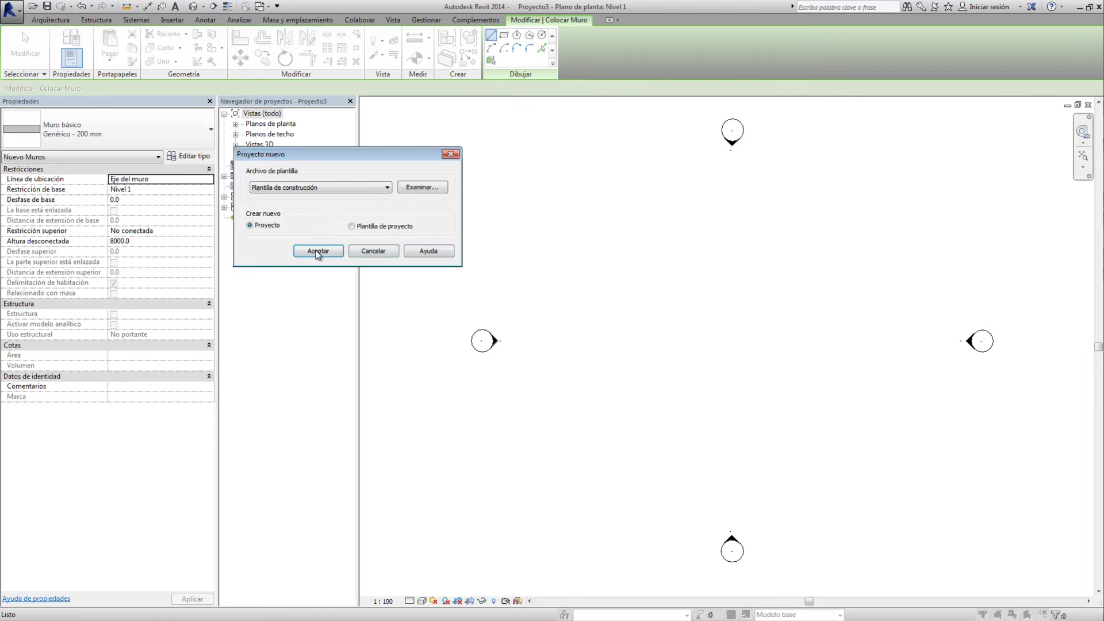
click(316, 189)
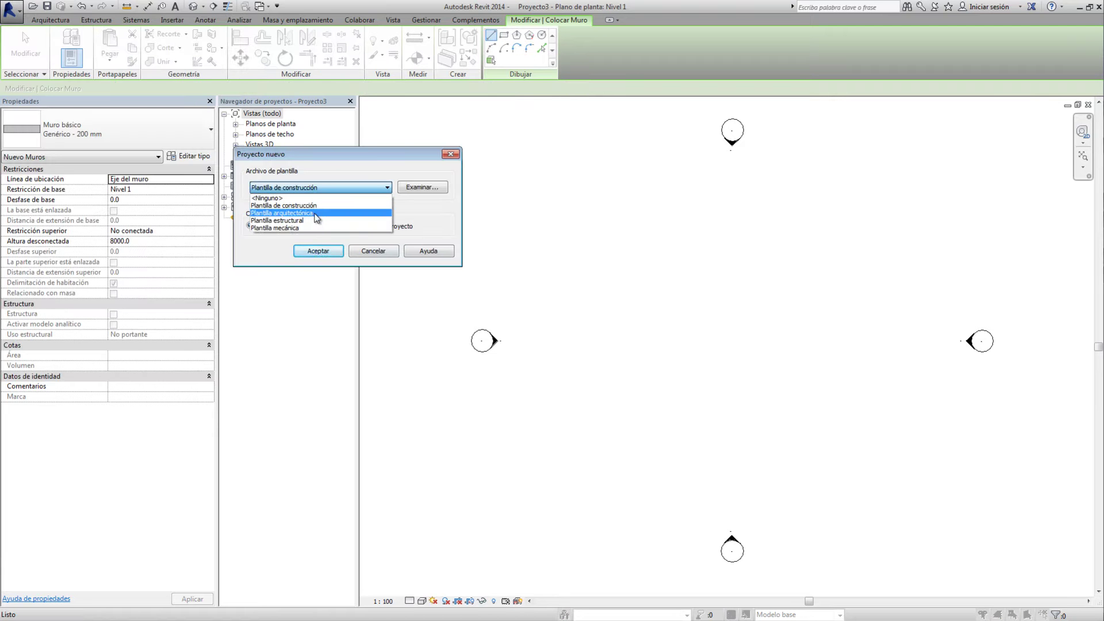
click(316, 218)
click(320, 251)
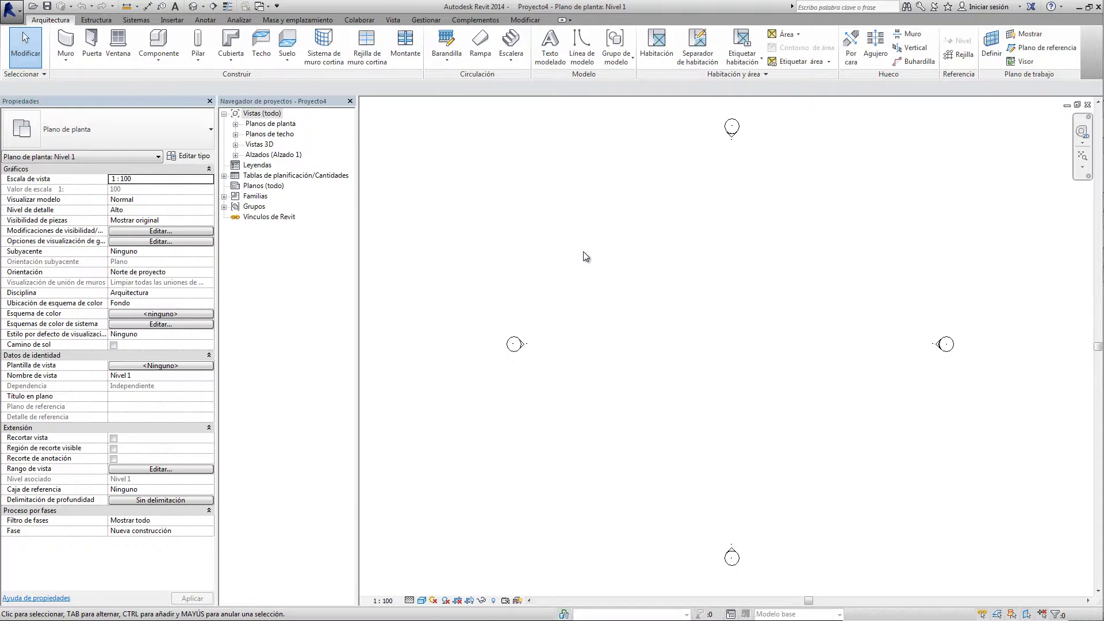
Start an architectural wall in Proyecto4 and scroll its type list to the Muro cortina group.
click(66, 57)
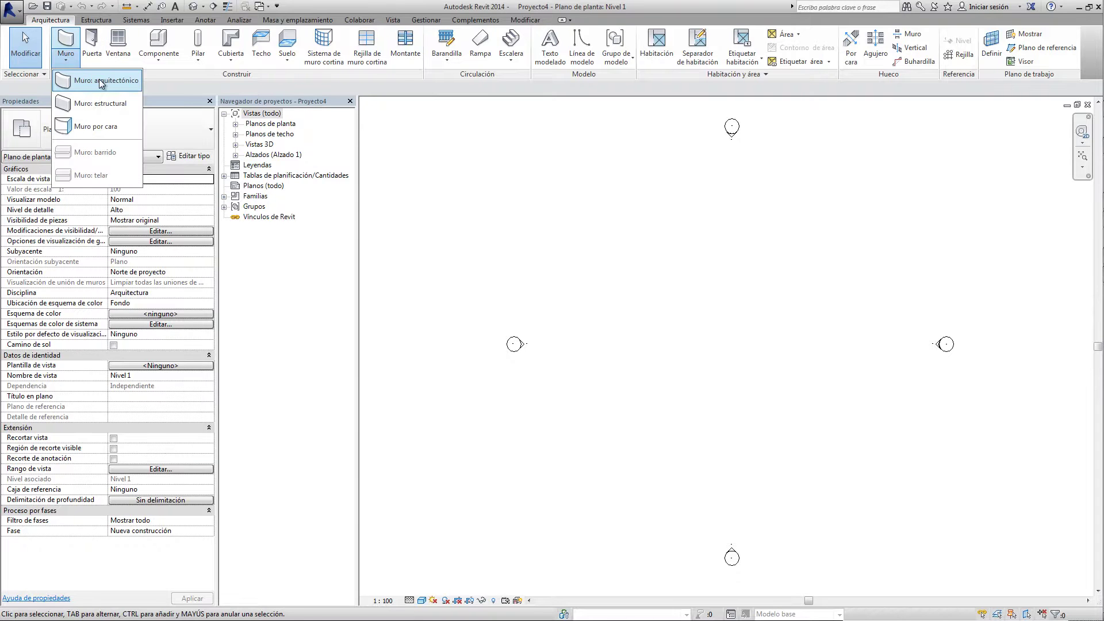
click(109, 82)
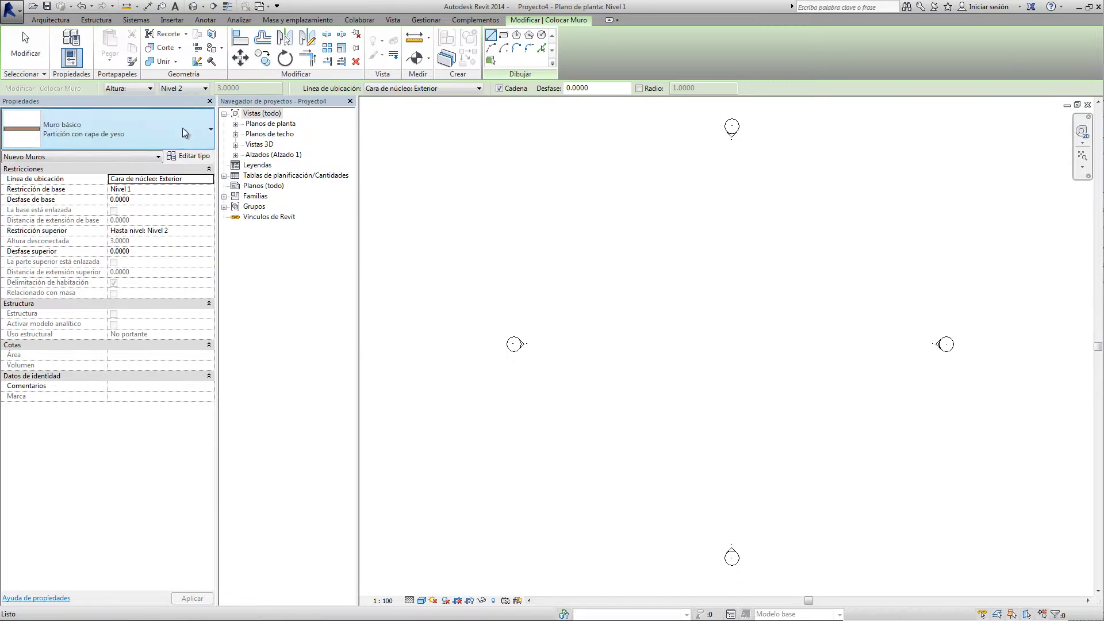
click(168, 138)
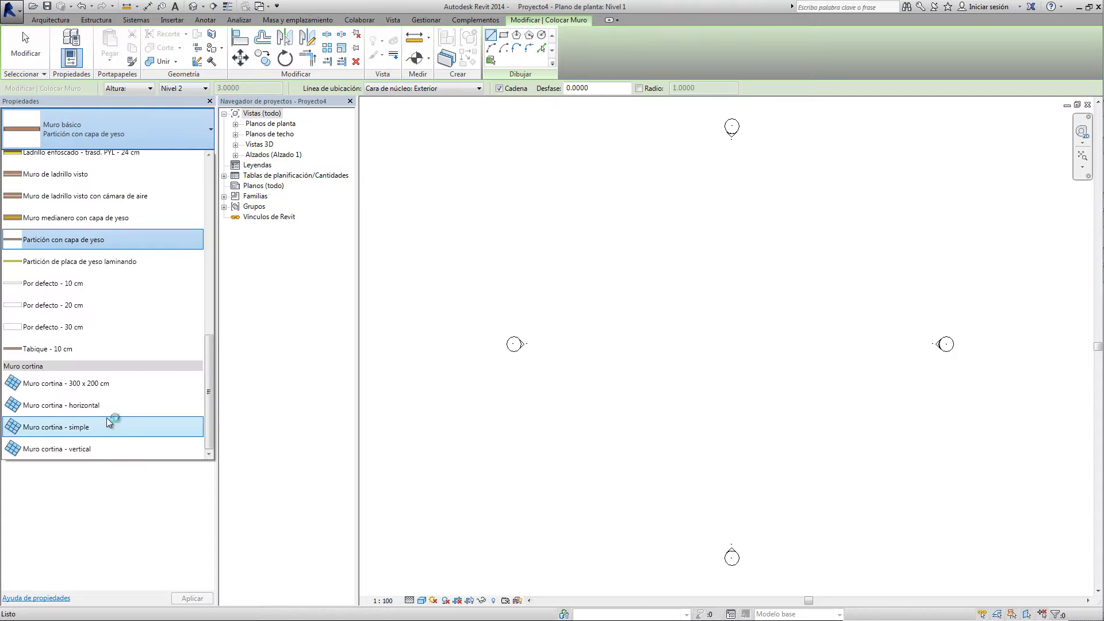
drag(208, 391, 230, 241)
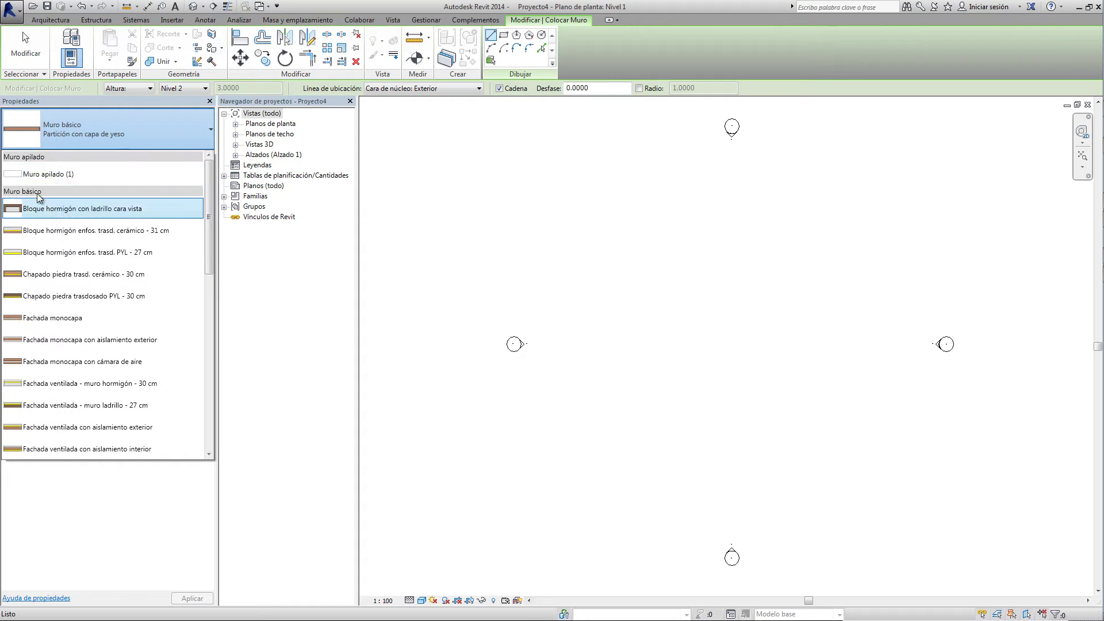
drag(213, 198, 212, 383)
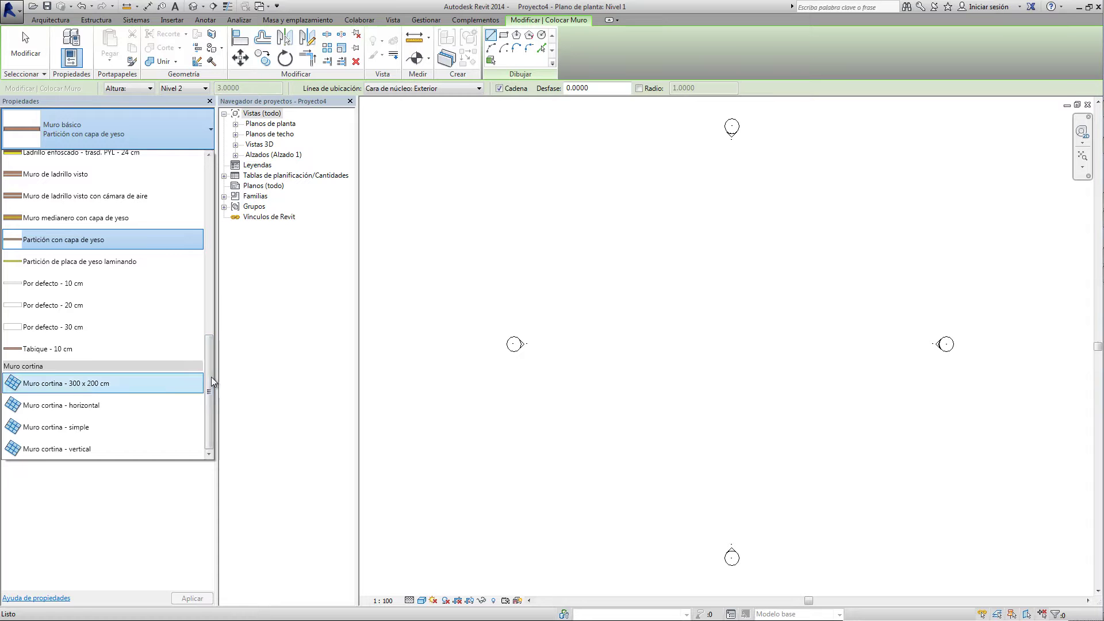
Draw two connected Muro cortina - 300 x 200 cm walls through three points.
click(73, 385)
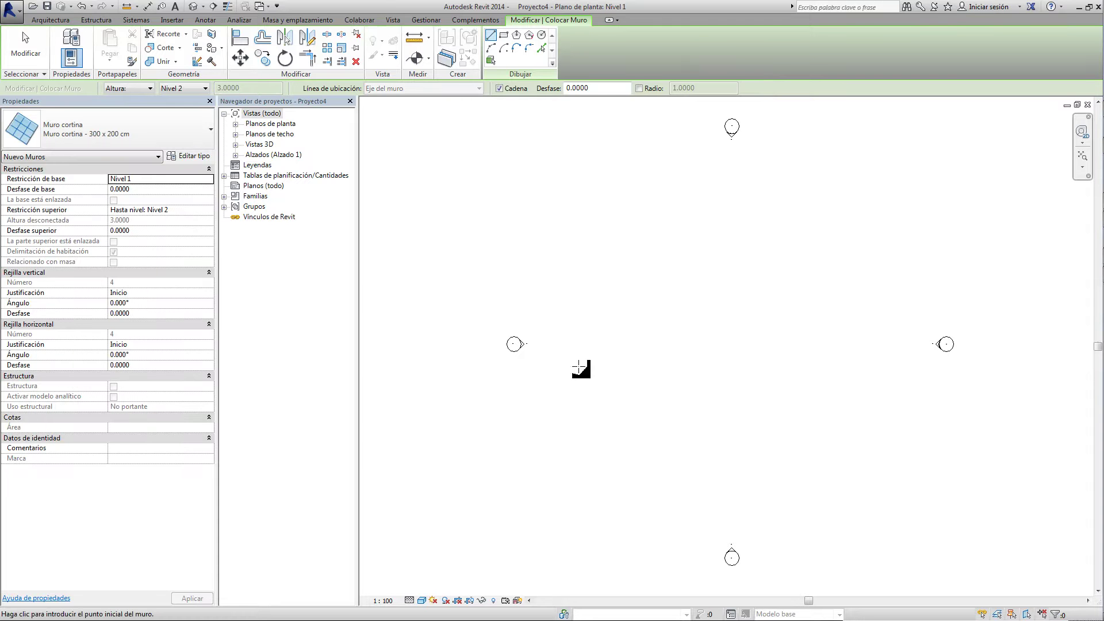
click(610, 319)
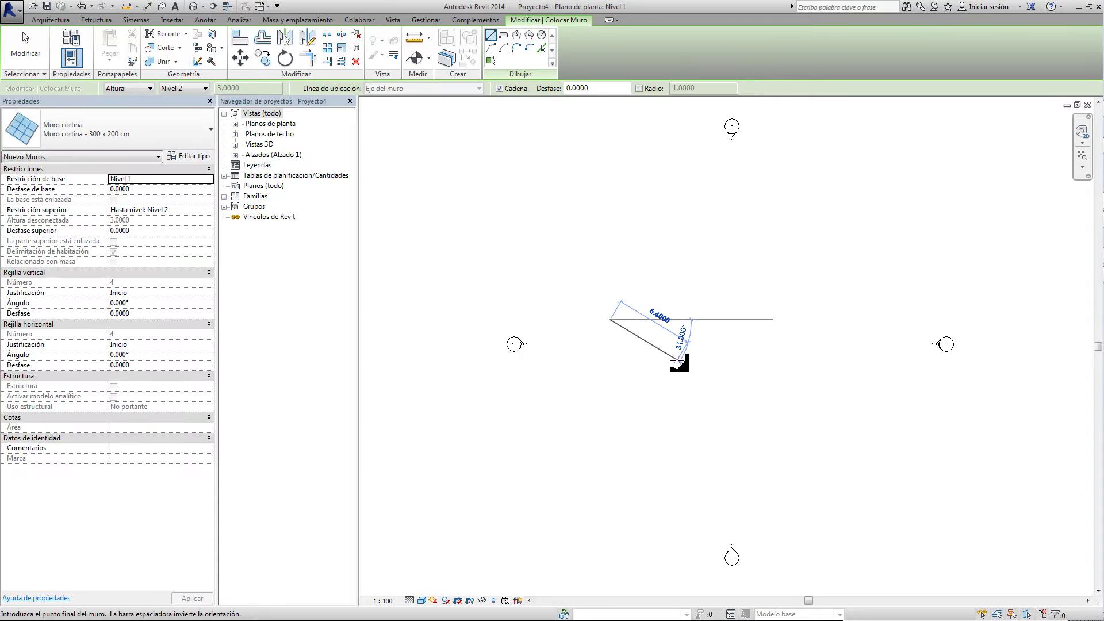
click(648, 346)
click(668, 318)
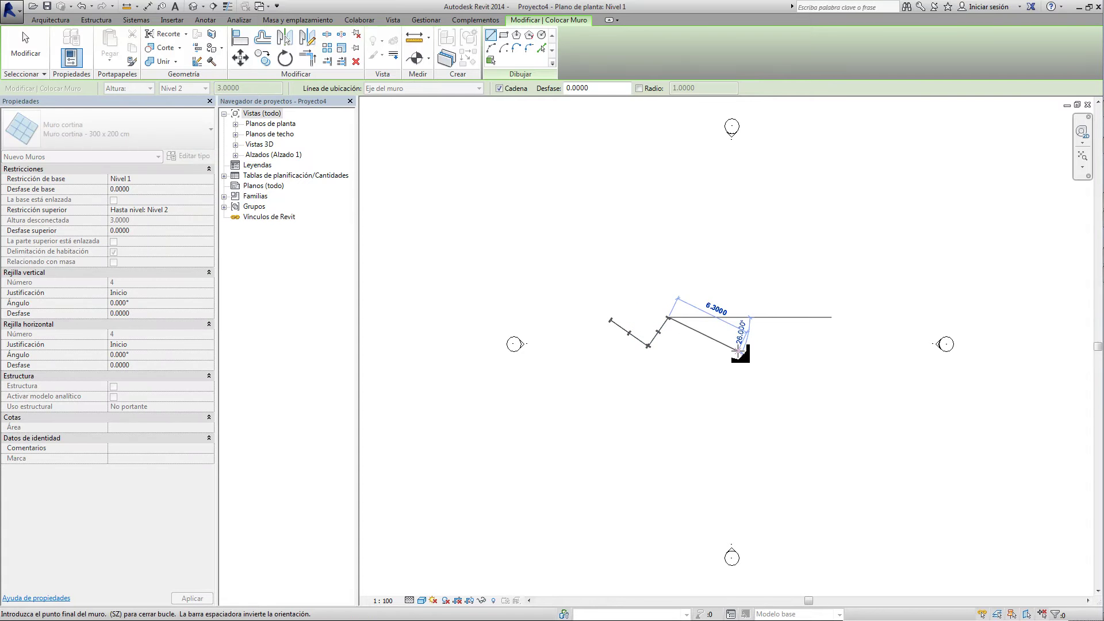
click(23, 40)
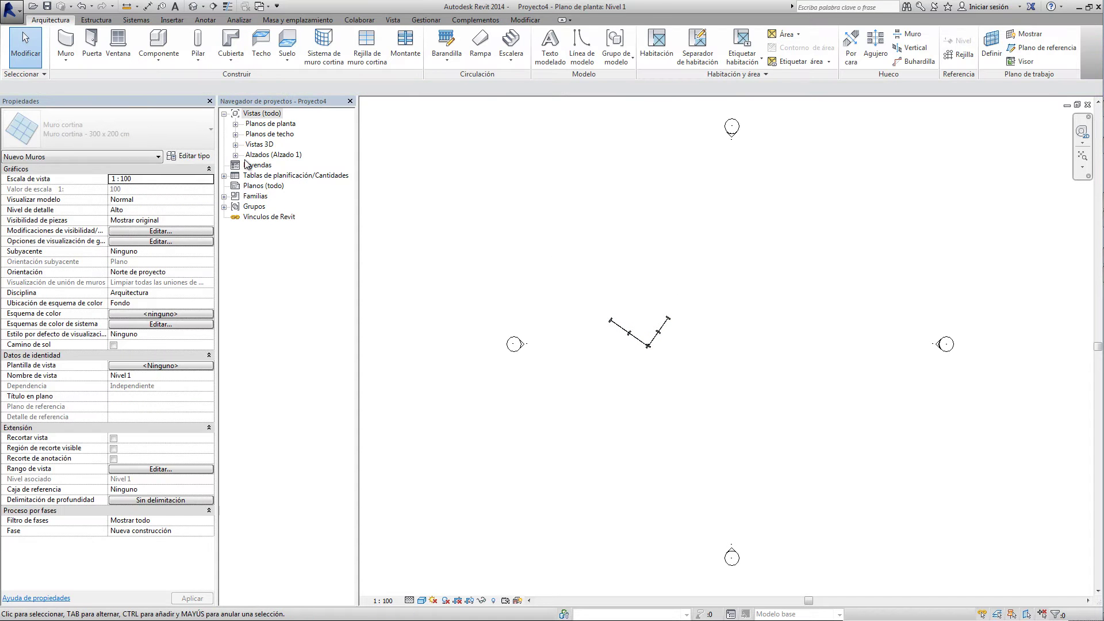
Check the curtain walls in the {3D} view, then return to Proyecto3's Nivel 1 plan.
click(235, 144)
double_click(260, 154)
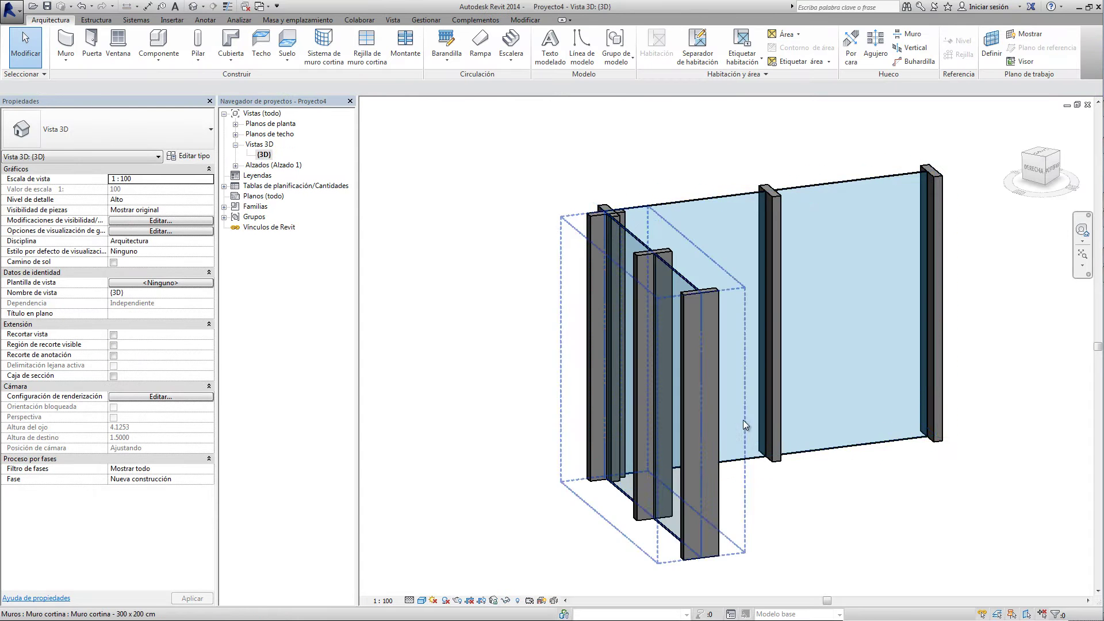
mouse_move(741, 422)
shift+middle_down()
mouse_move(799, 440)
mouse_move(926, 416)
shift+middle_up()
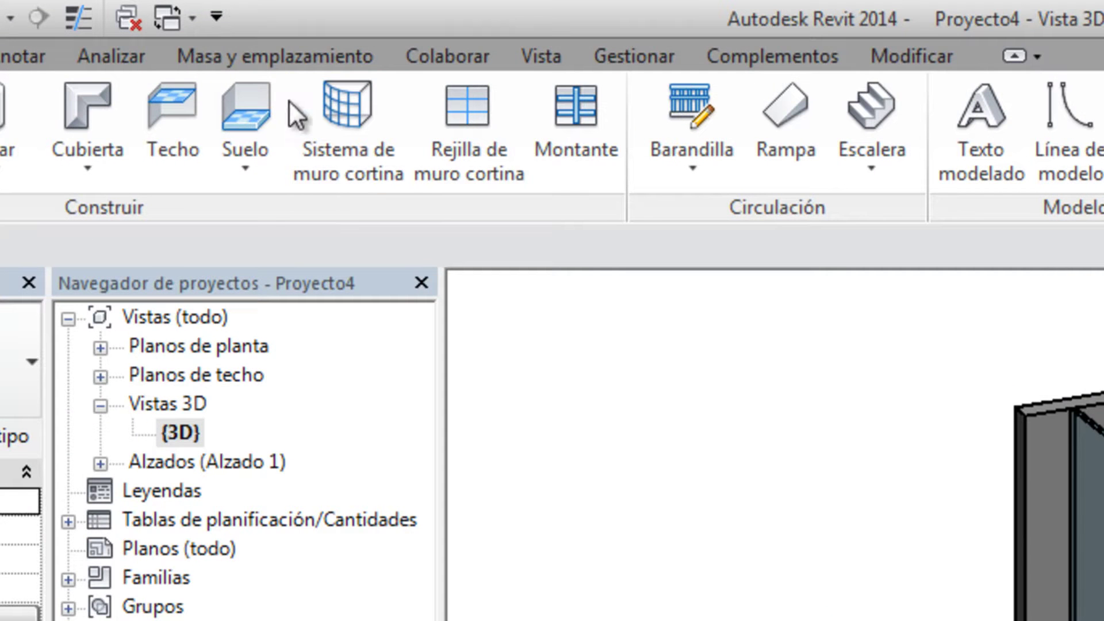
click(202, 21)
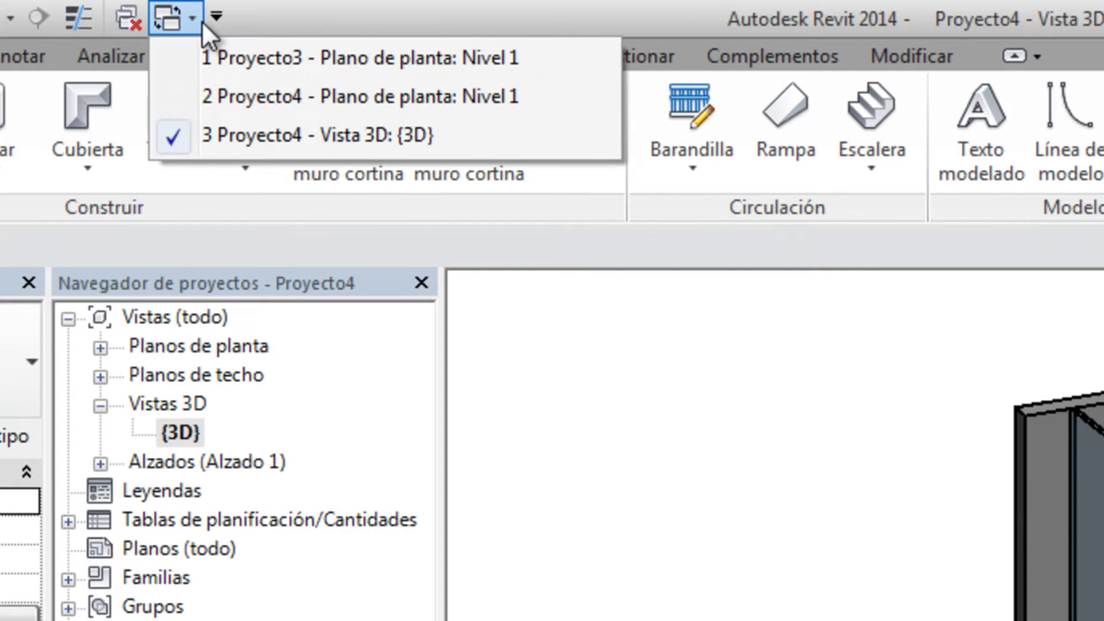
click(330, 58)
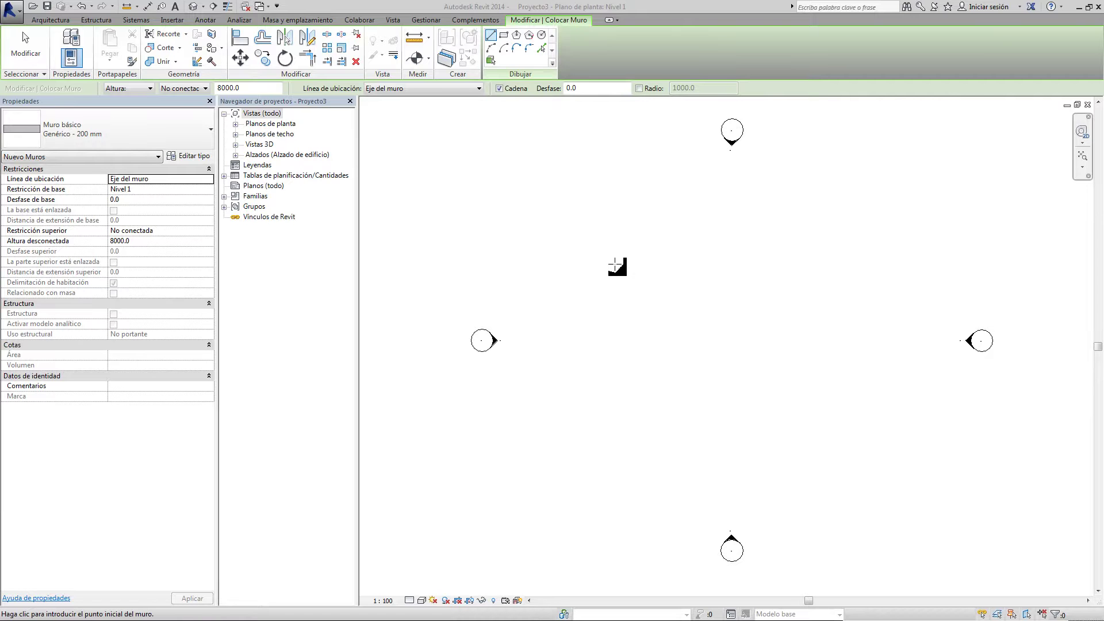
Start an architectural wall in Proyecto3 using the Muro cortina type.
click(49, 20)
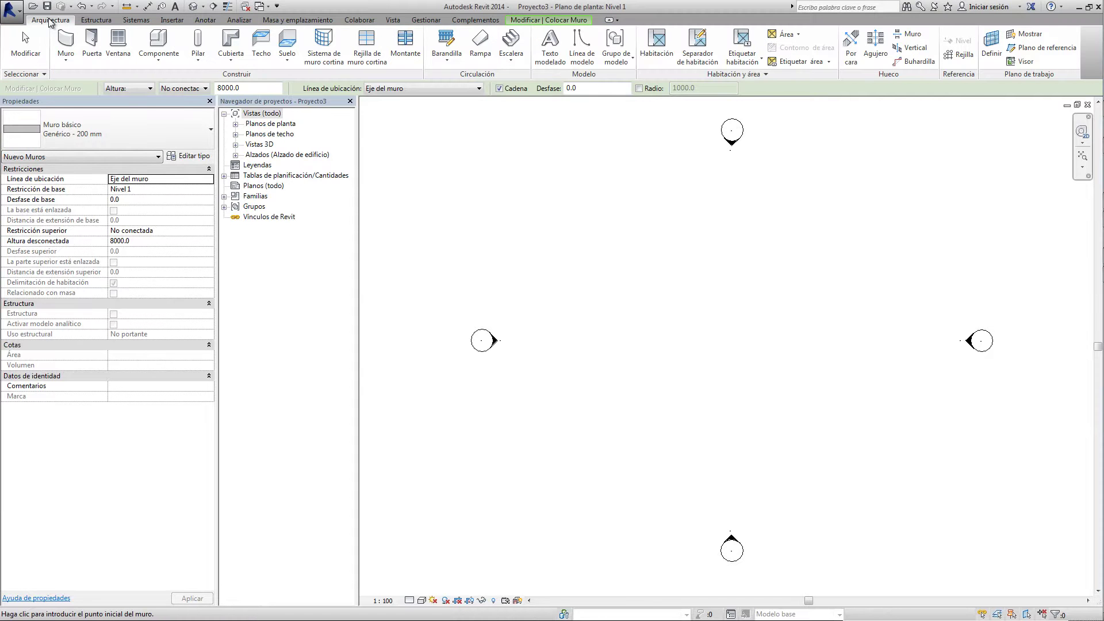
click(66, 57)
click(101, 82)
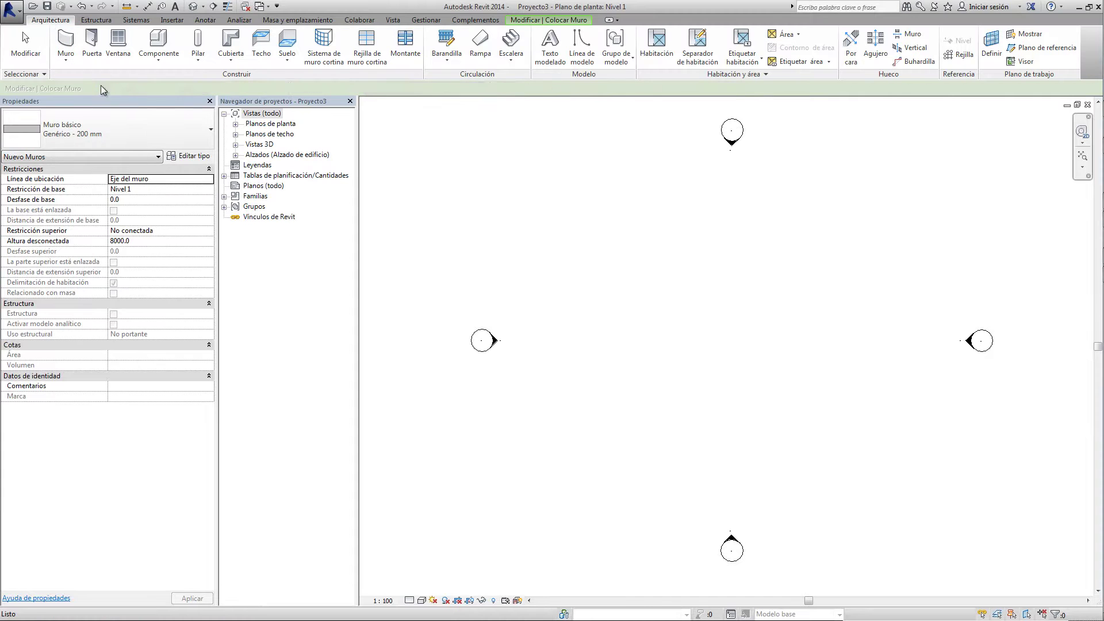
click(192, 141)
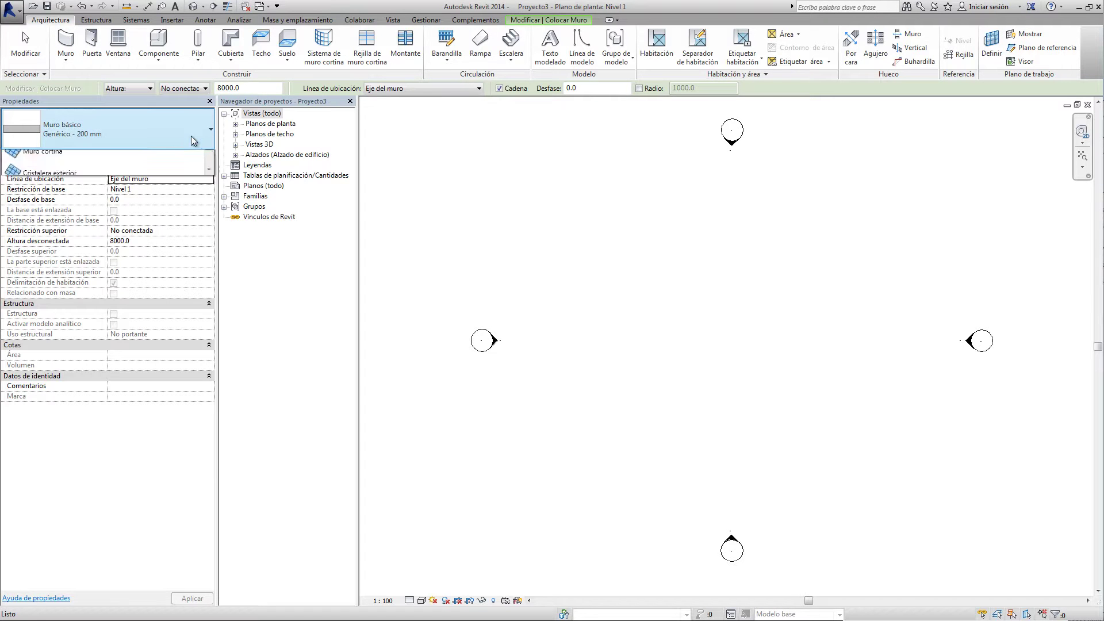
drag(210, 335, 209, 360)
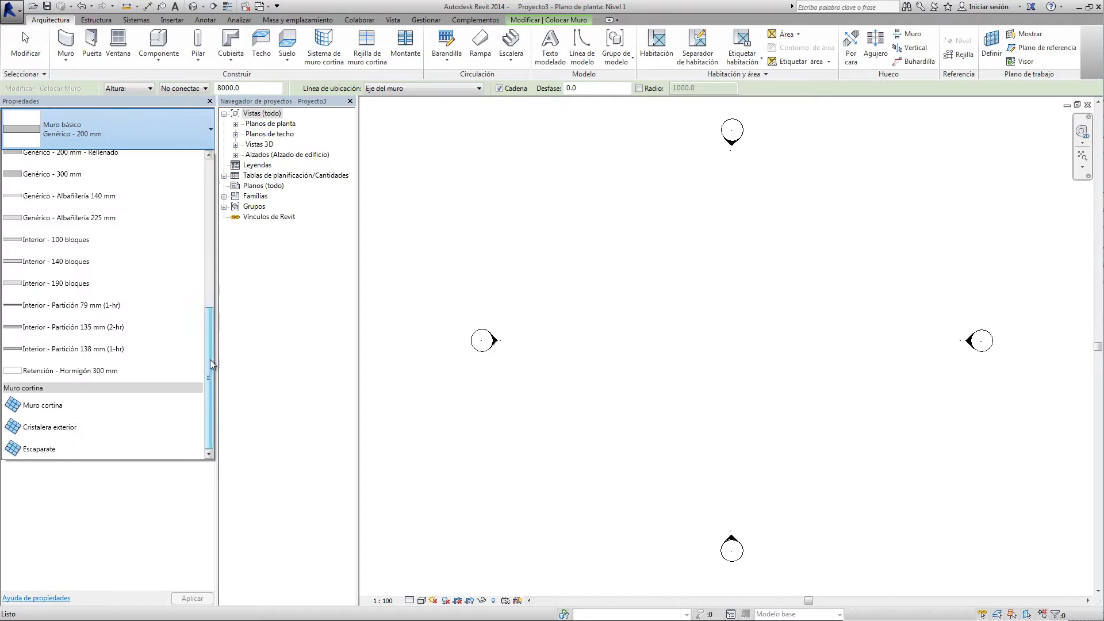
click(54, 407)
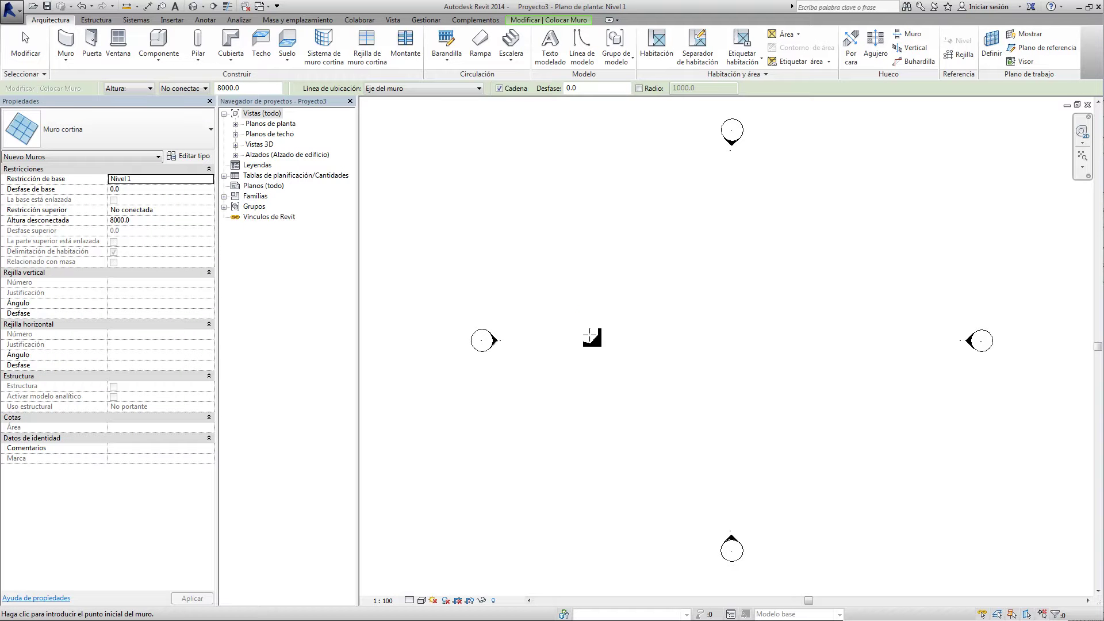
Draw the two joined curtain wall segments in a V shape on Nivel 1.
click(623, 359)
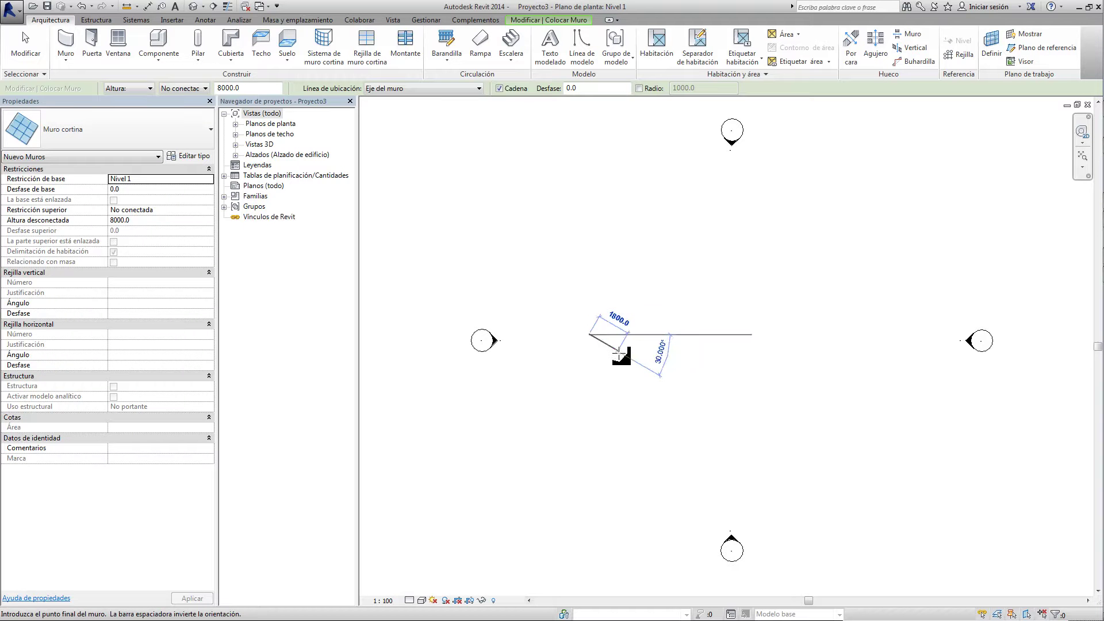
click(650, 331)
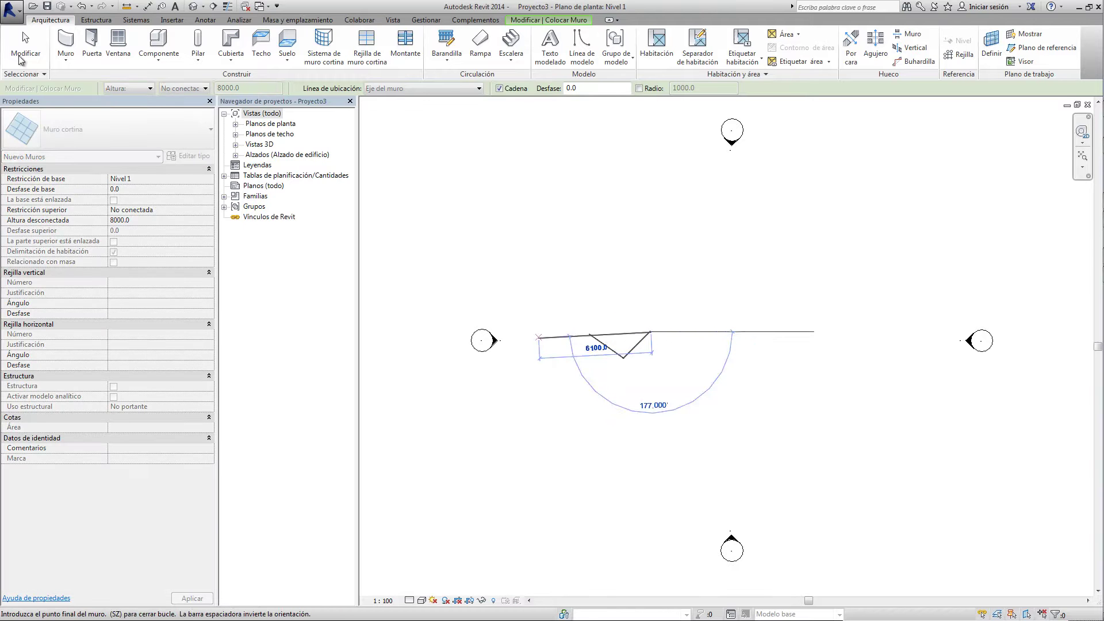
click(26, 46)
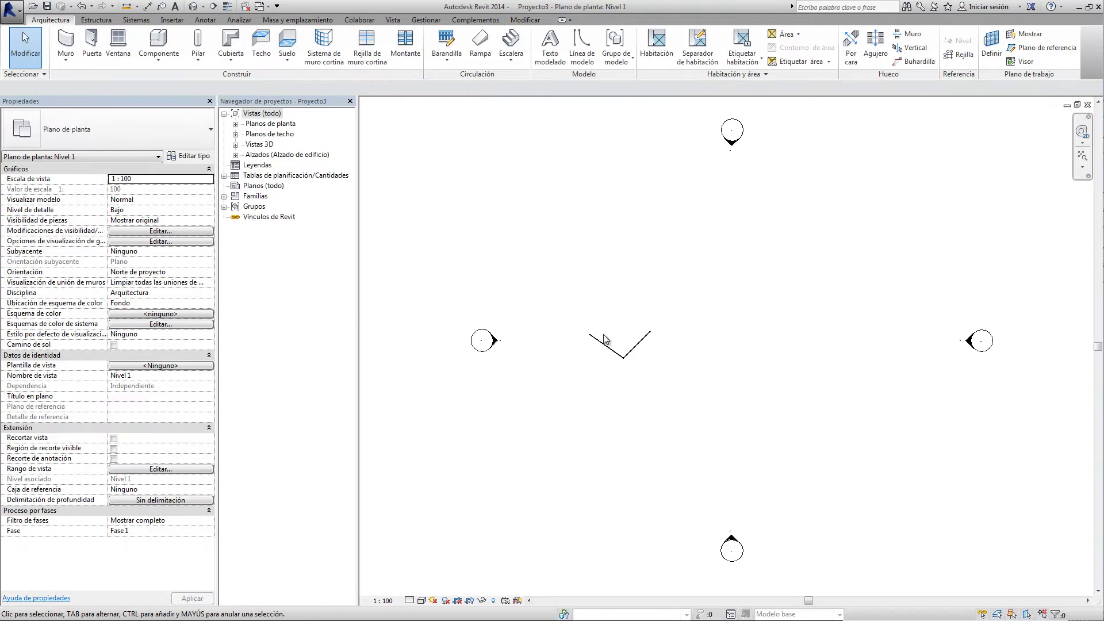
scroll(606, 339, up, 3)
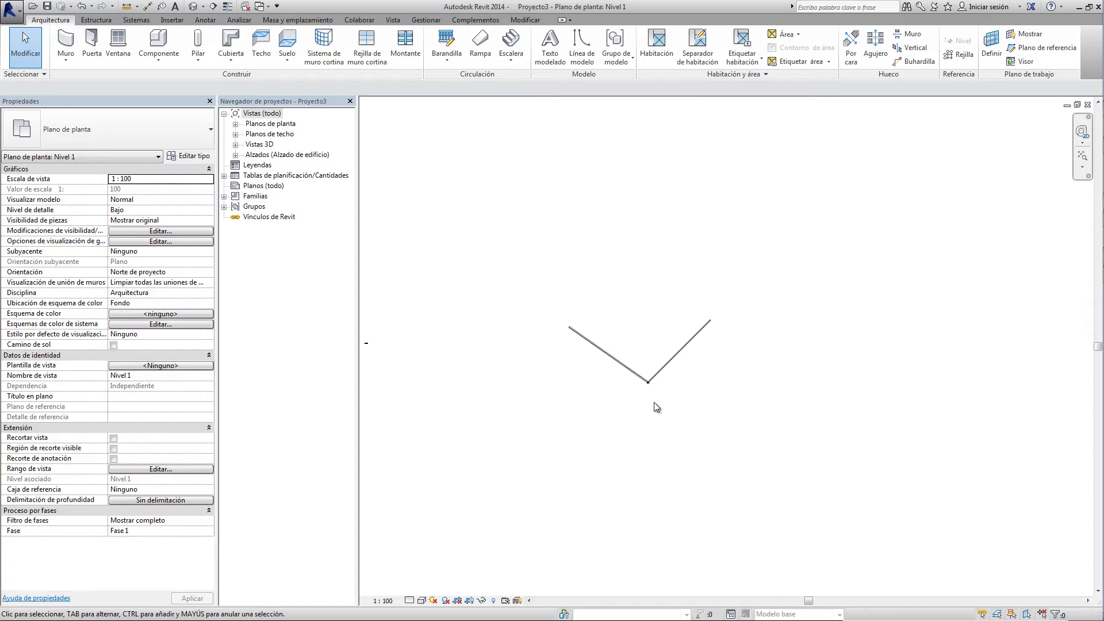
Open Proyecto3's {3D} view in Sombreado style and orbit to see both curtain walls.
click(235, 144)
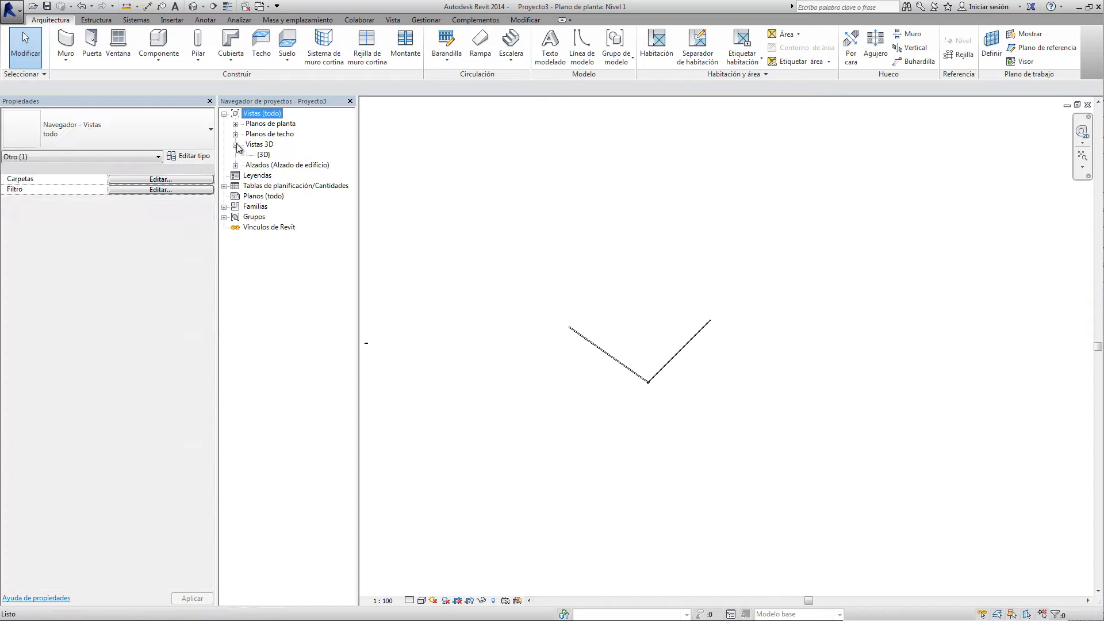
click(263, 155)
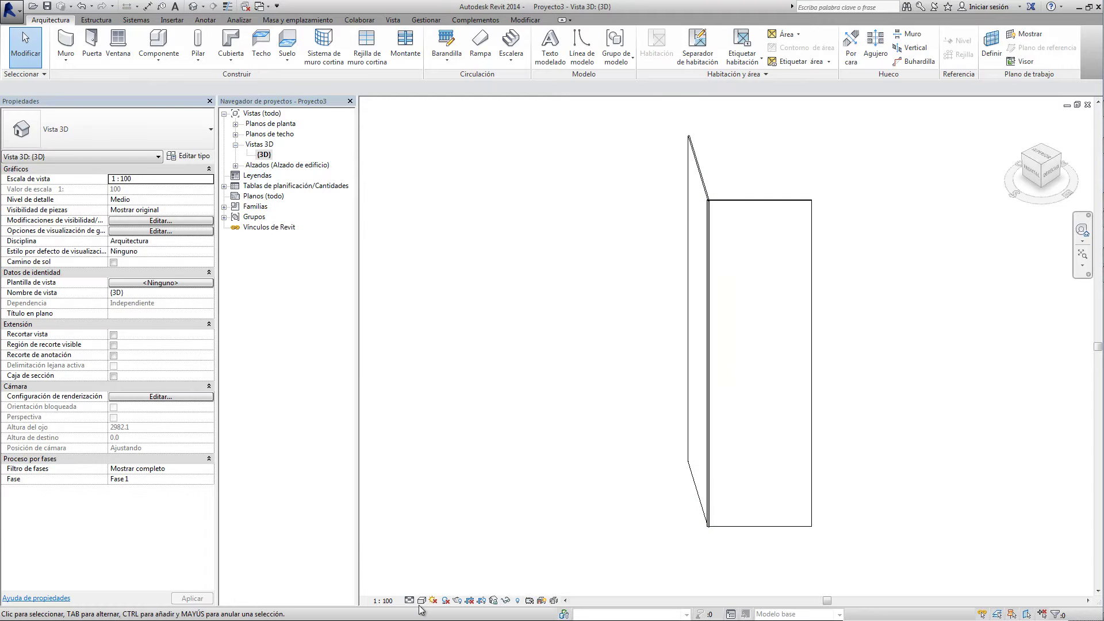
click(421, 600)
click(450, 553)
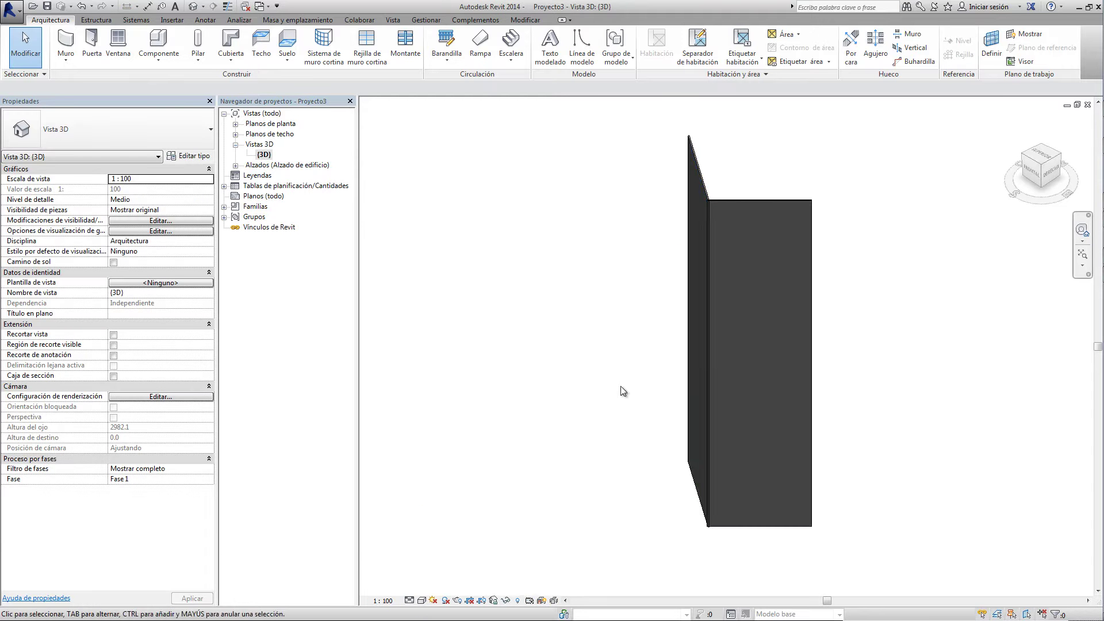
mouse_move(719, 373)
shift+middle_down()
mouse_move(758, 406)
mouse_move(870, 378)
mouse_move(784, 401)
shift+middle_up()
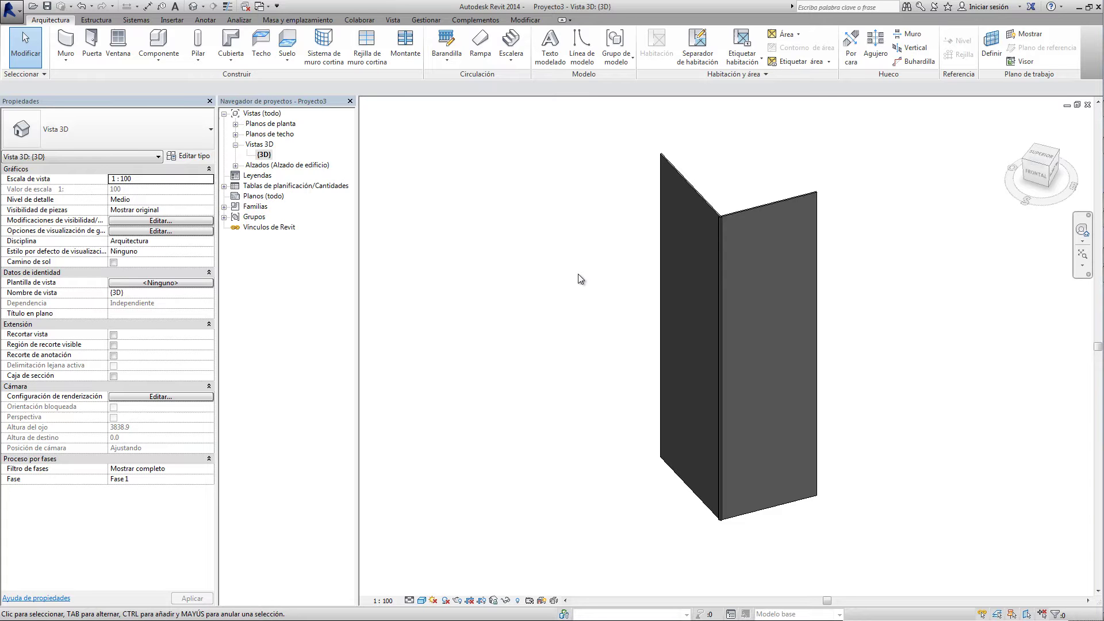
Switch to Proyecto4's 3D view and start Transferir normas de proyecto.
click(267, 7)
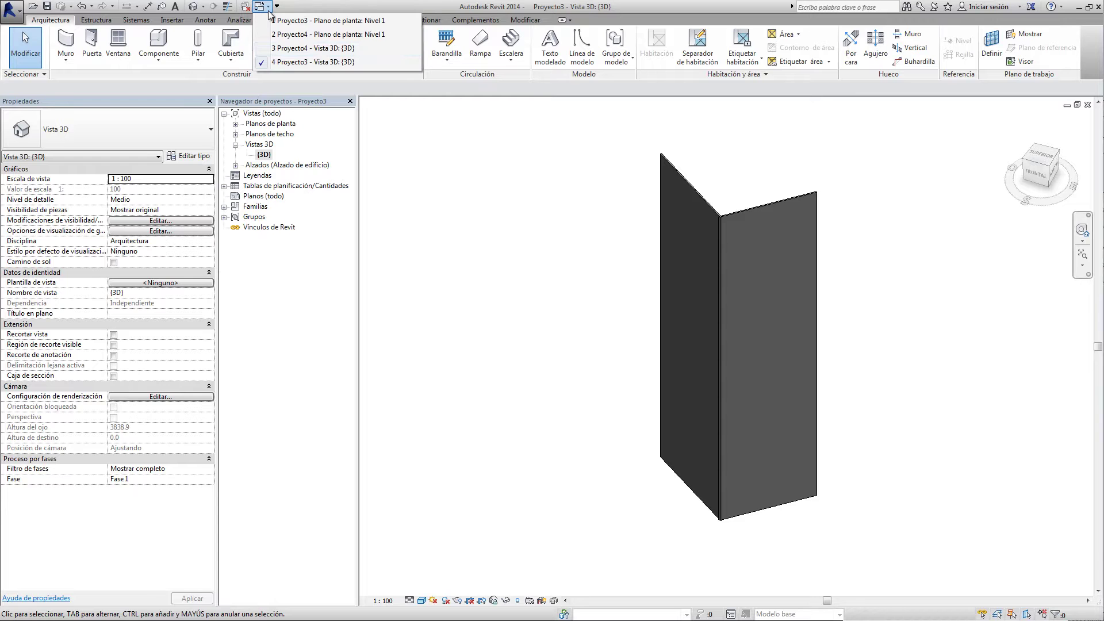
click(319, 49)
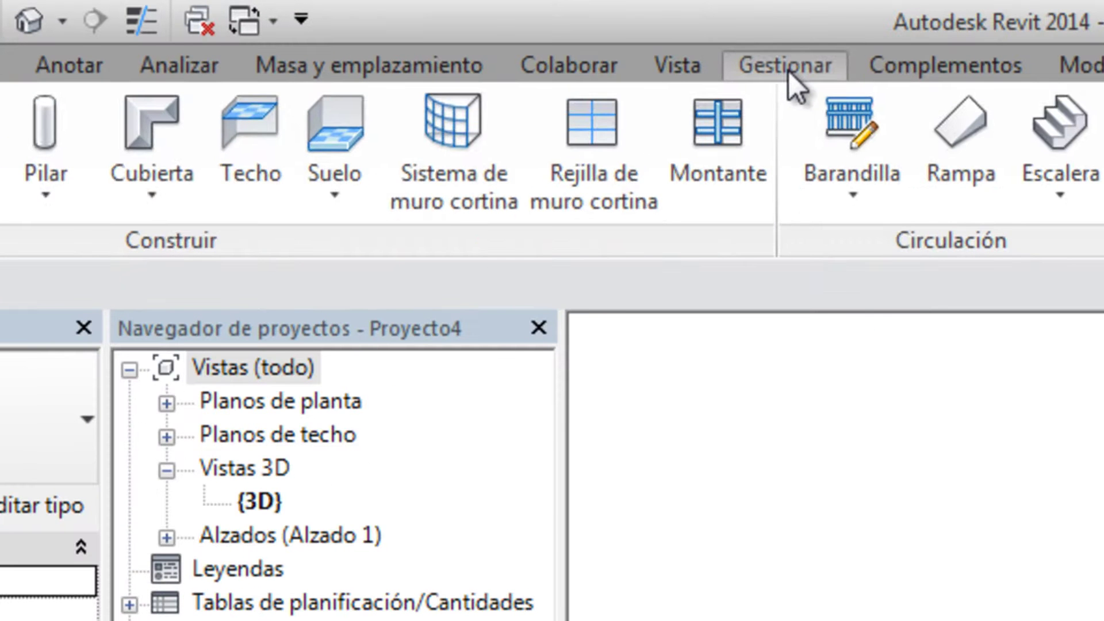
click(788, 70)
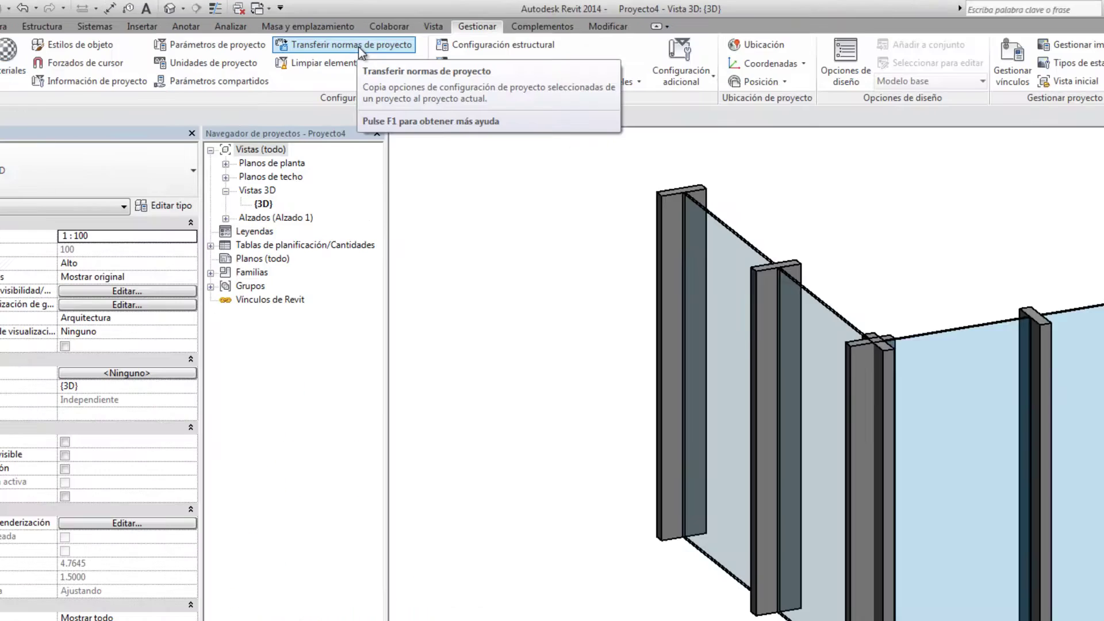
click(487, 112)
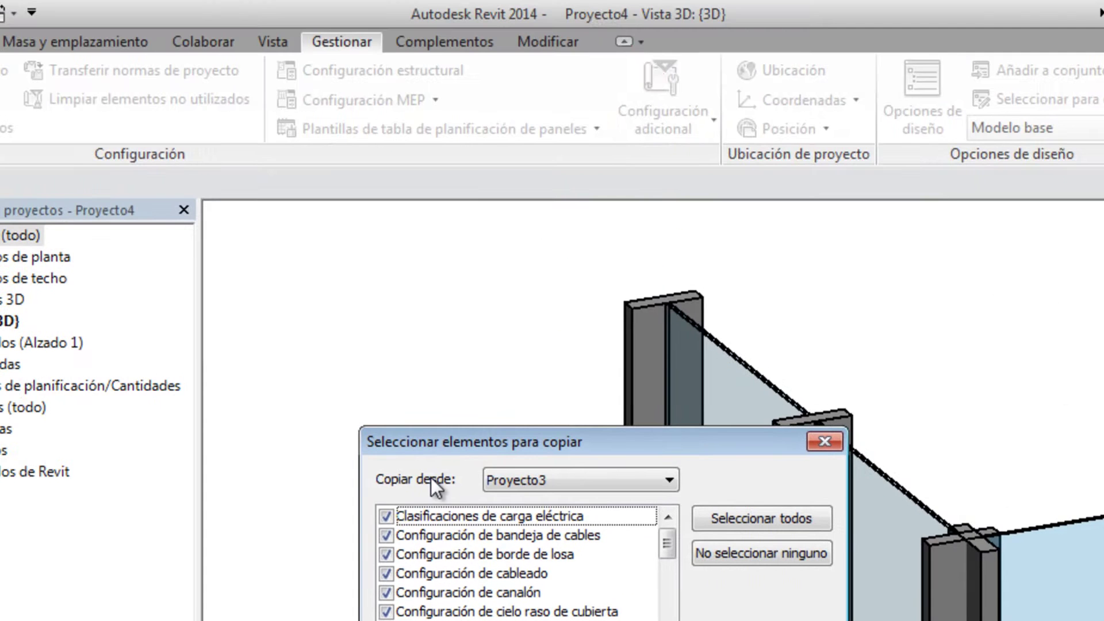
drag(689, 252, 631, 65)
drag(613, 135, 687, 103)
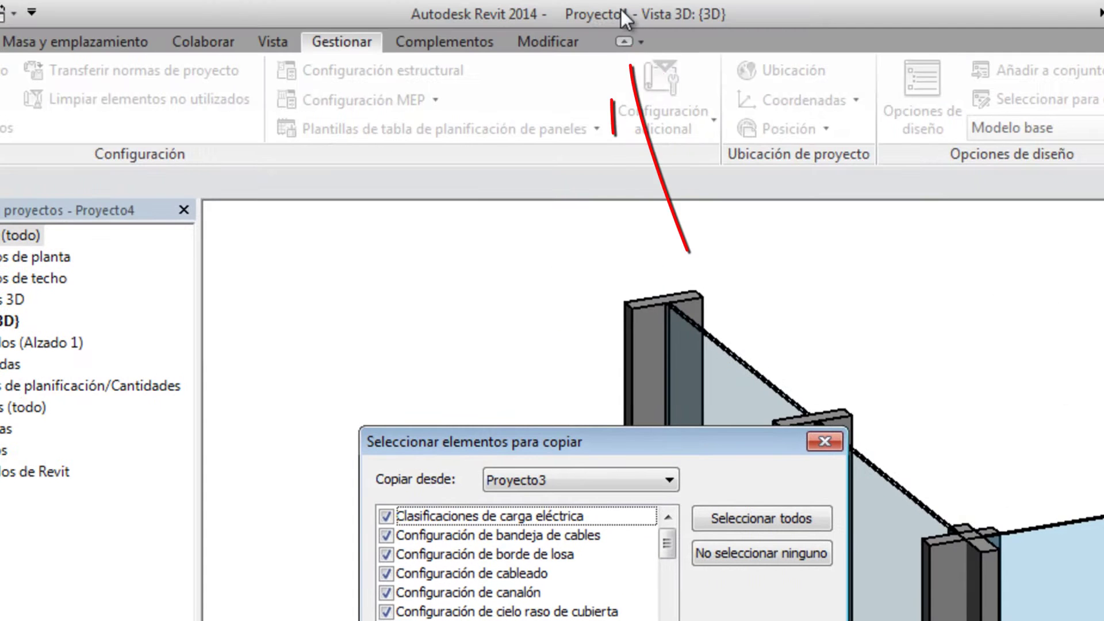
drag(460, 244, 500, 434)
Copy from Proyecto3 only Tipos de muro cortina and Tipos de sistema de muro cortina.
click(587, 479)
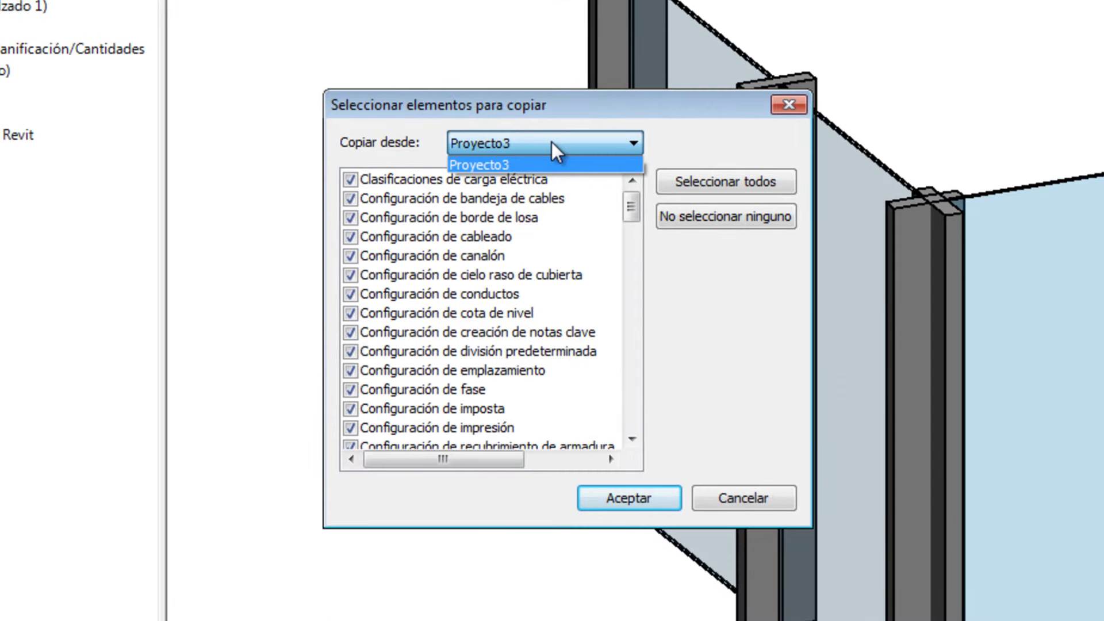
click(551, 142)
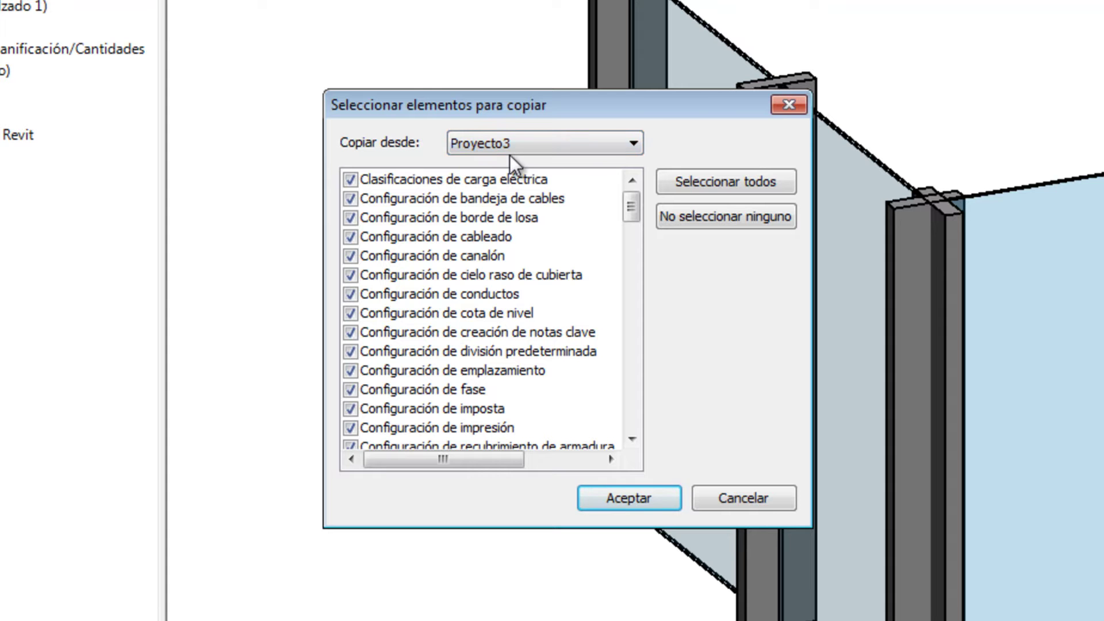
click(728, 223)
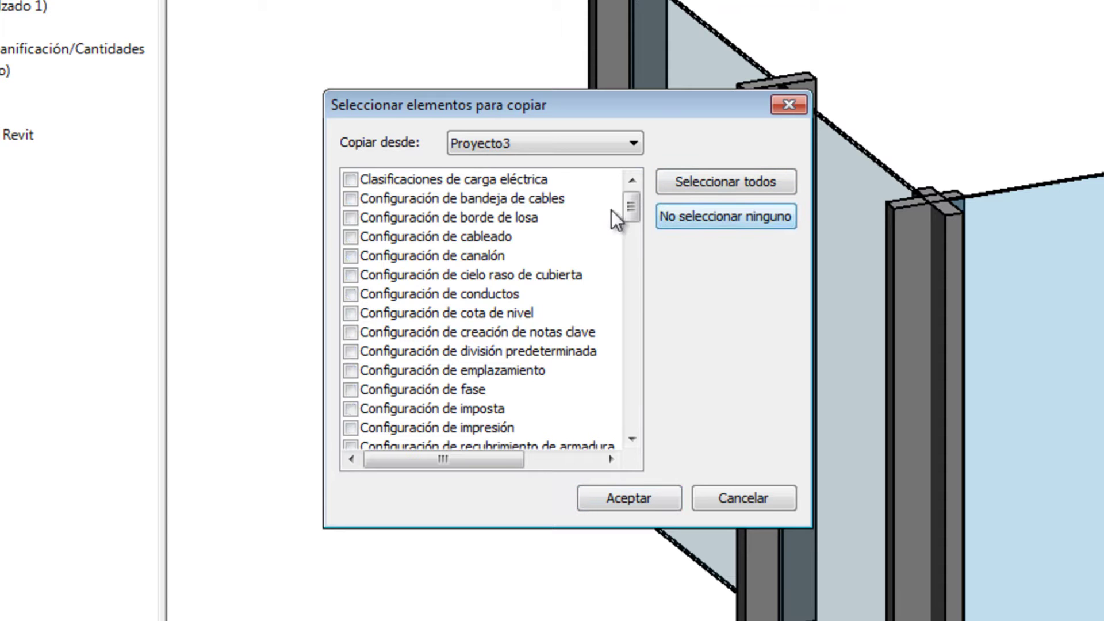
mouse_move(630, 198)
mouse_down()
mouse_move(648, 316)
mouse_move(630, 364)
mouse_up()
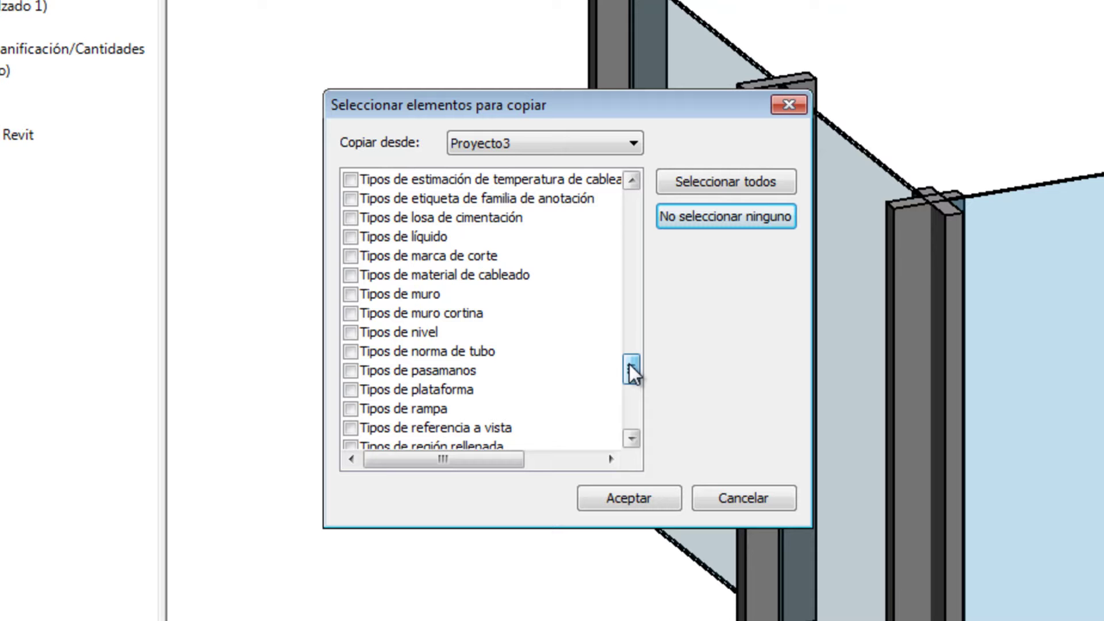
click(350, 314)
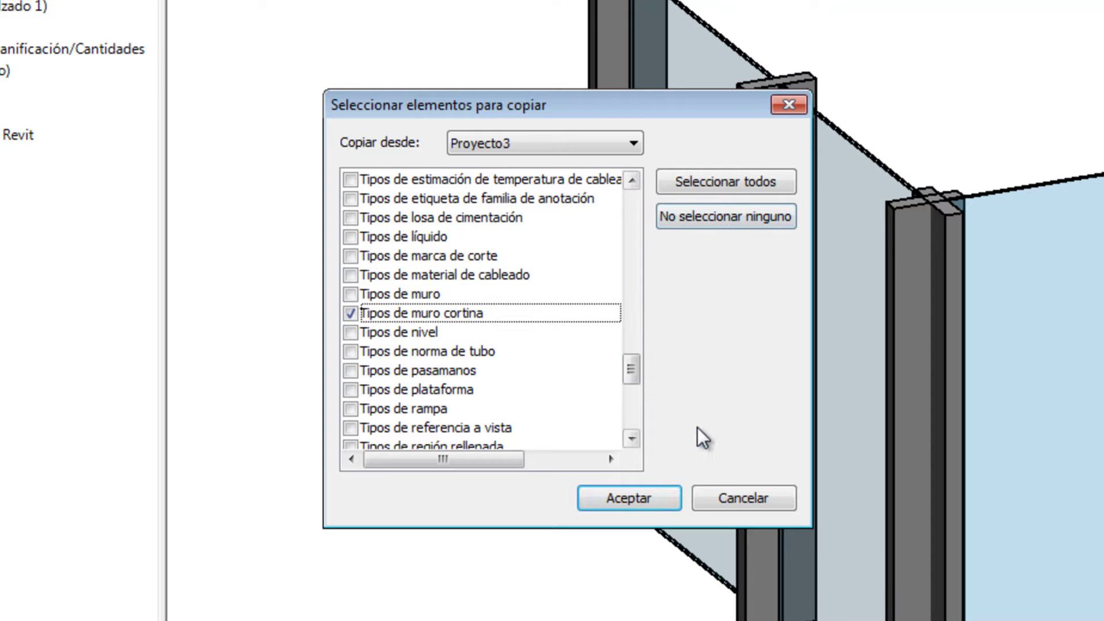
drag(632, 372, 629, 426)
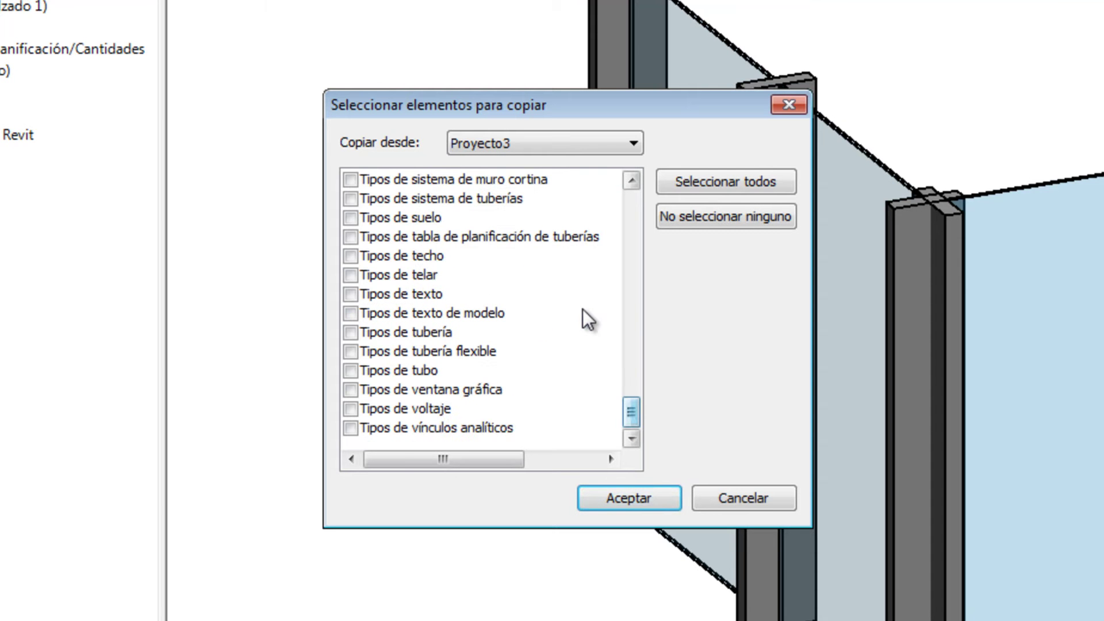
click(350, 180)
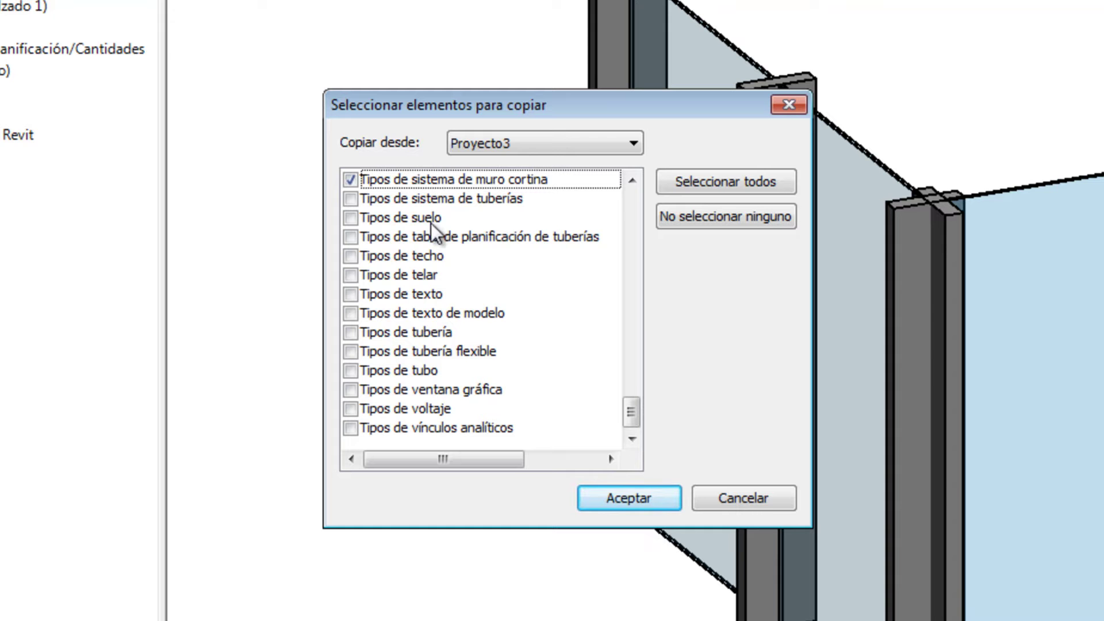
mouse_move(630, 419)
mouse_down()
mouse_move(637, 329)
mouse_move(659, 266)
mouse_move(655, 162)
mouse_move(684, 412)
mouse_up()
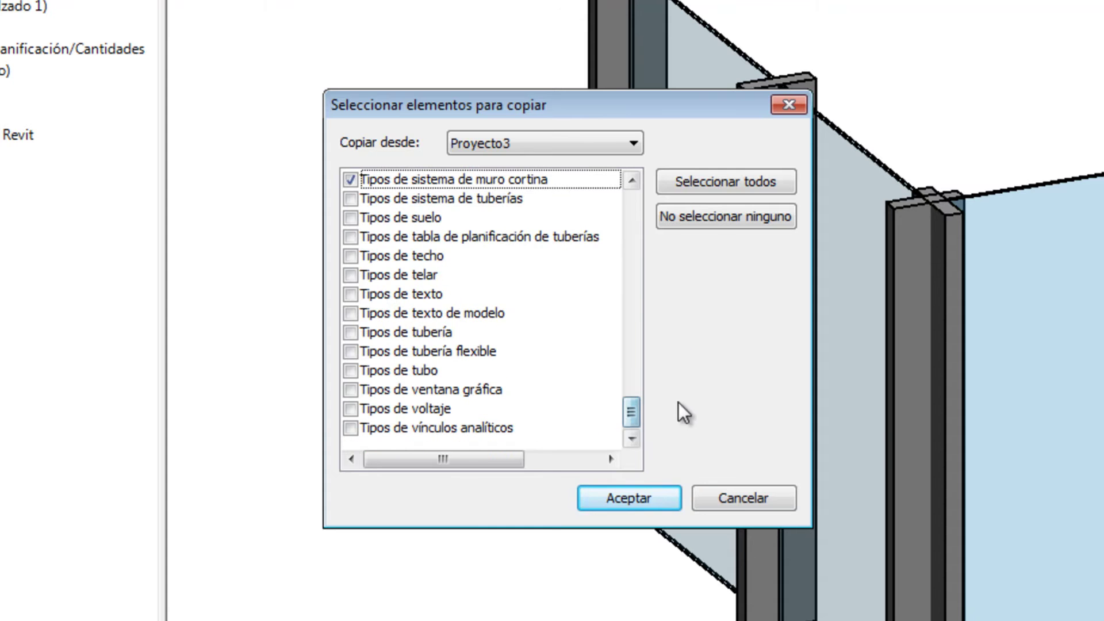
click(634, 498)
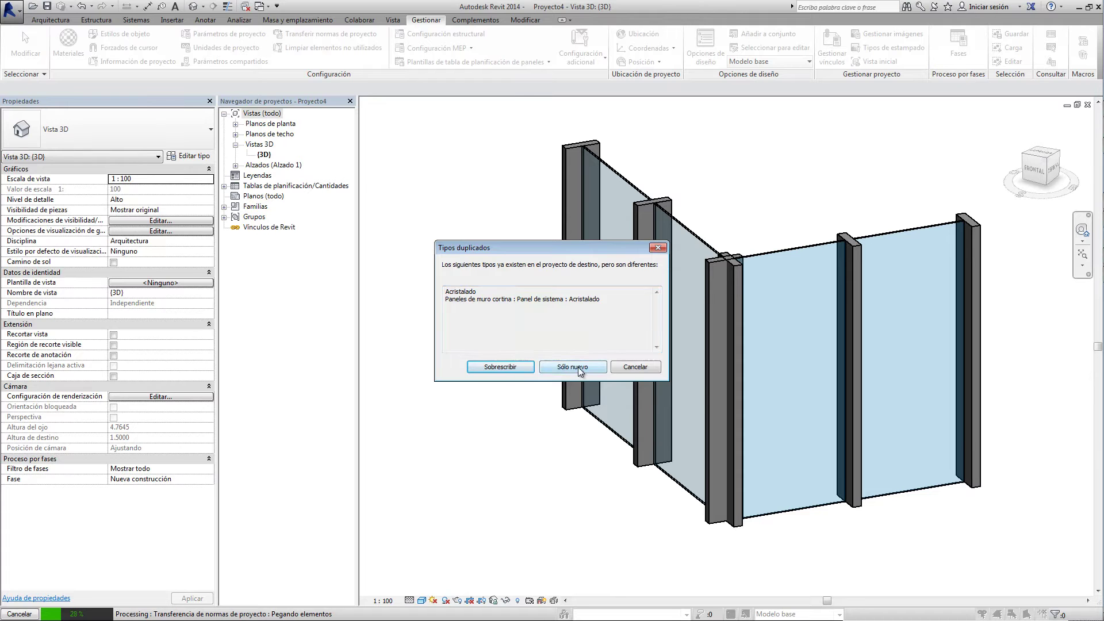
Resolve the duplicate types with Sólo nuevo, keeping the existing Acristalado panel.
click(580, 370)
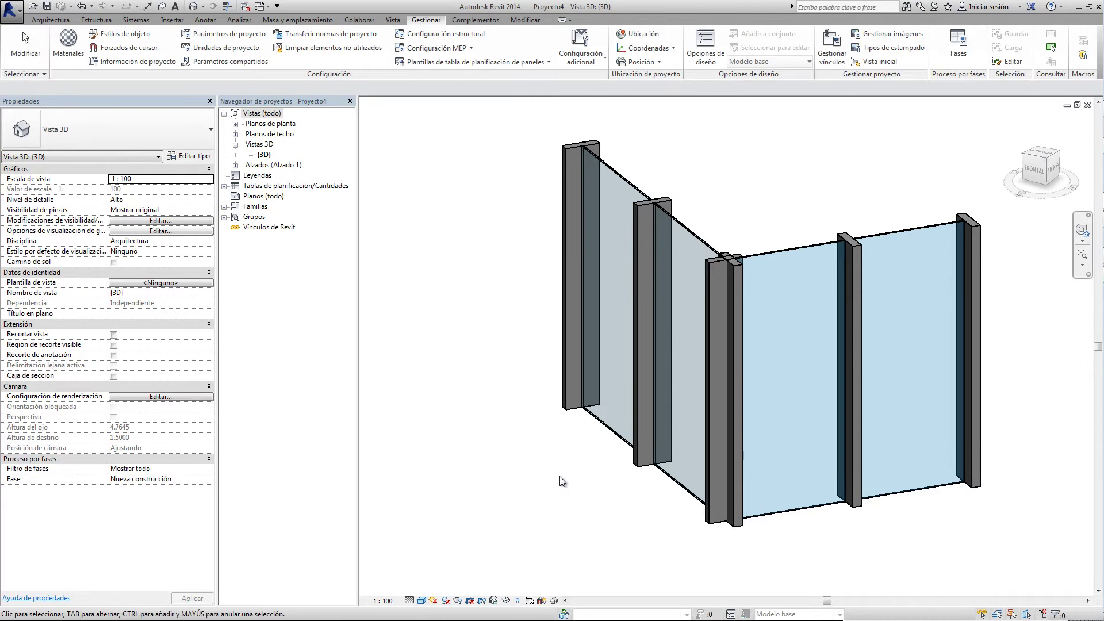
Start an architectural wall in Proyecto4's 3D view with the plain Muro cortina type.
click(54, 20)
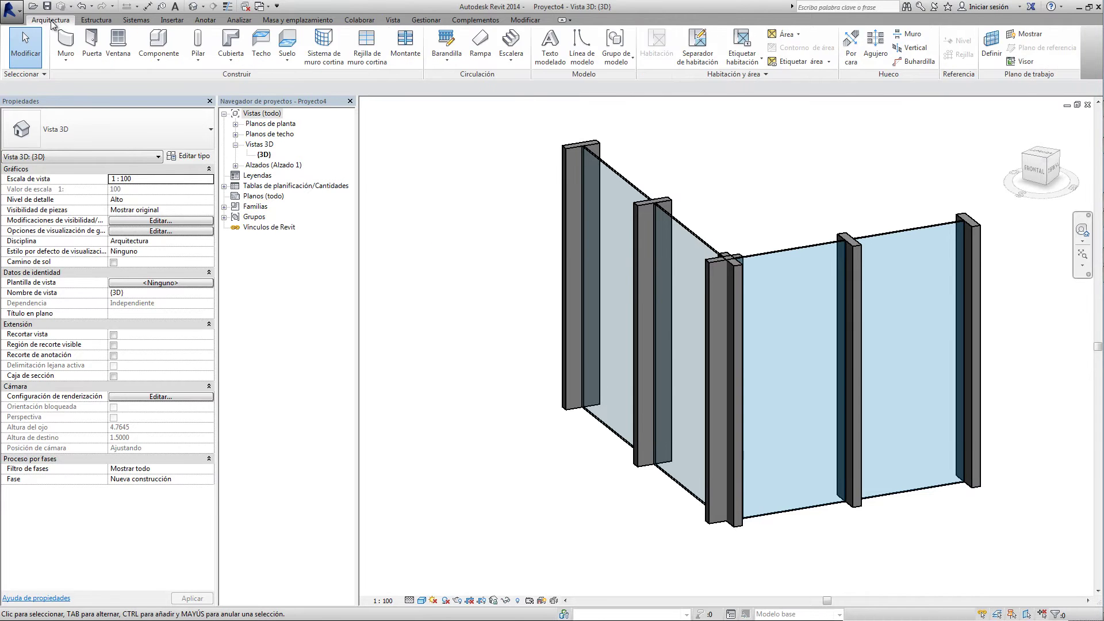
click(68, 61)
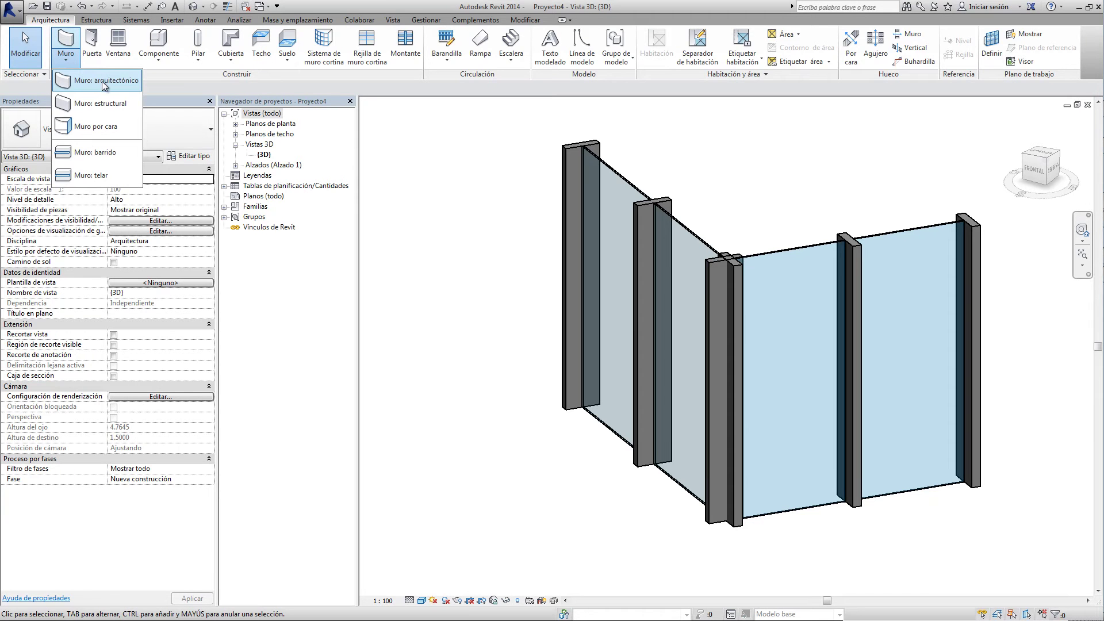
click(98, 82)
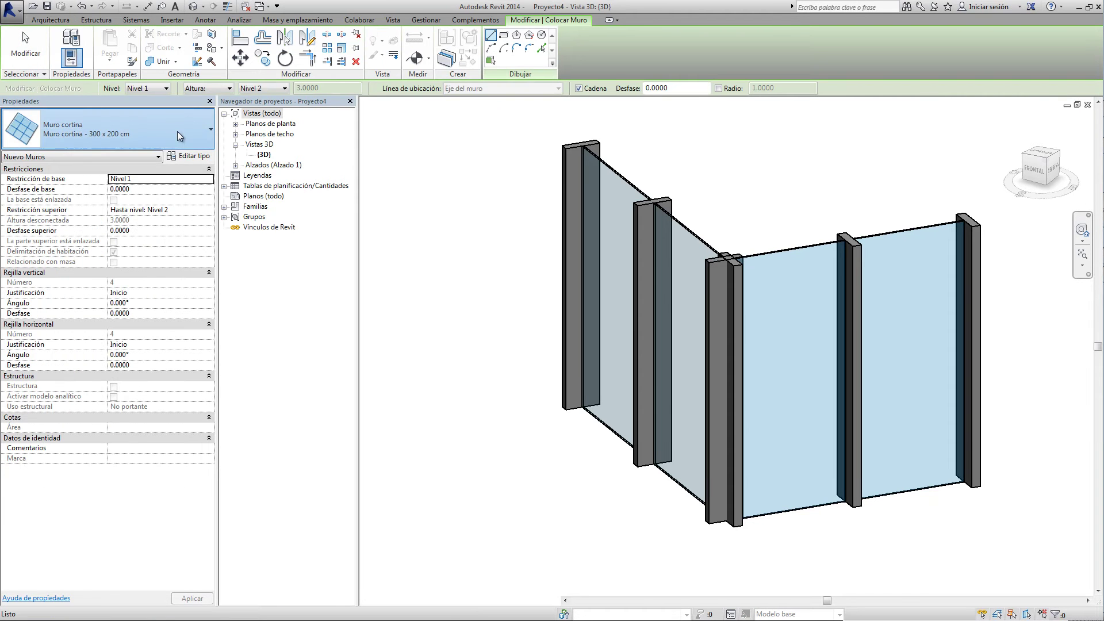
click(175, 133)
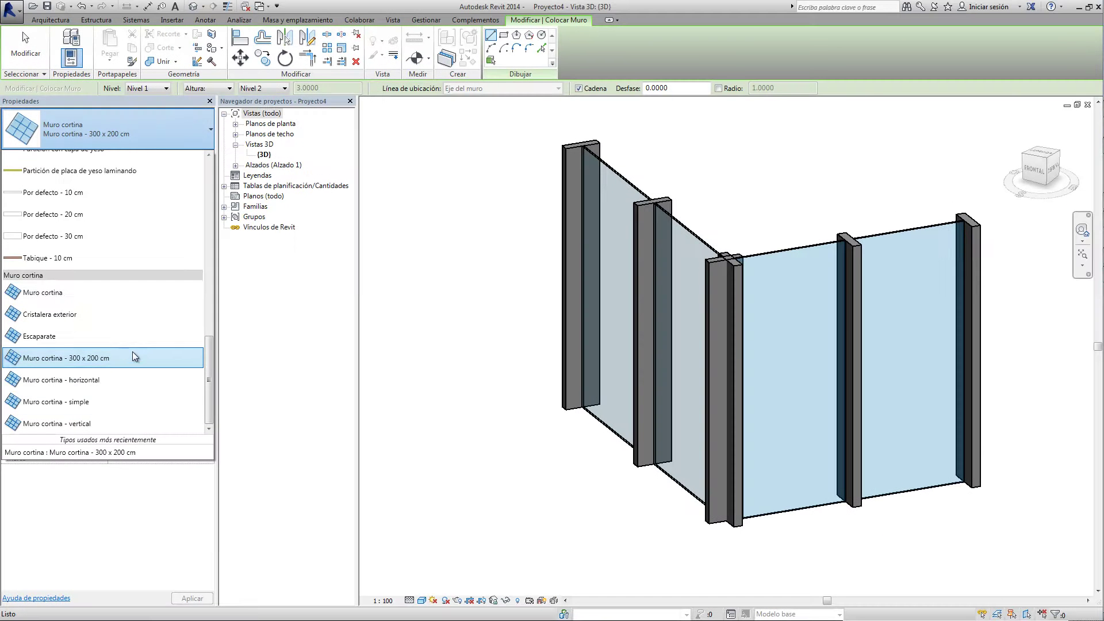
click(50, 294)
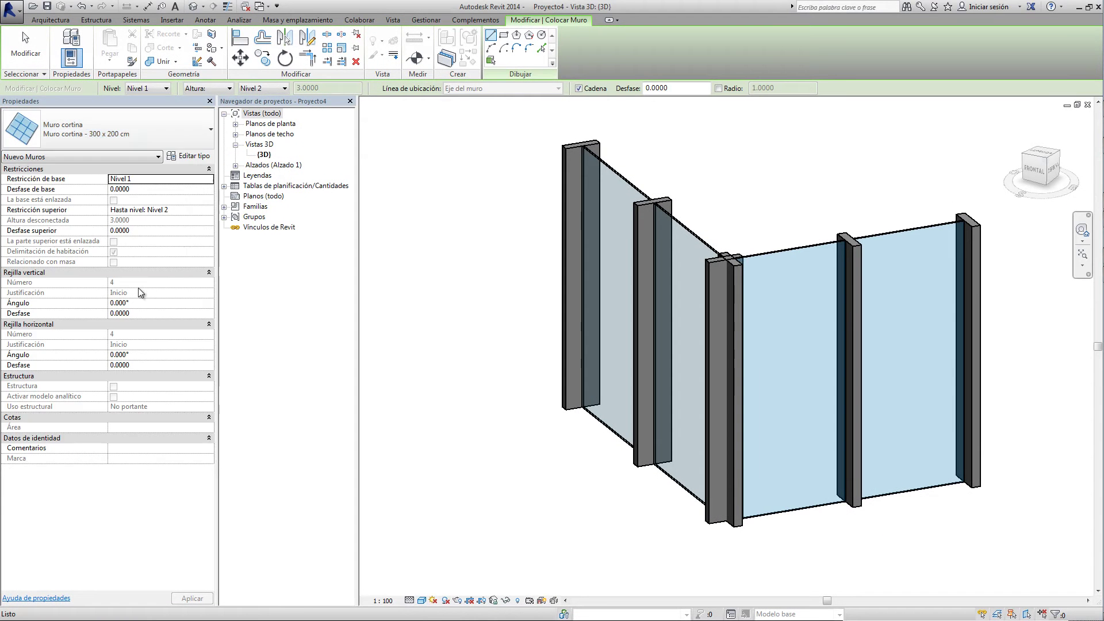
Draw a chain of plain curtain walls closing back to the start point.
click(389, 395)
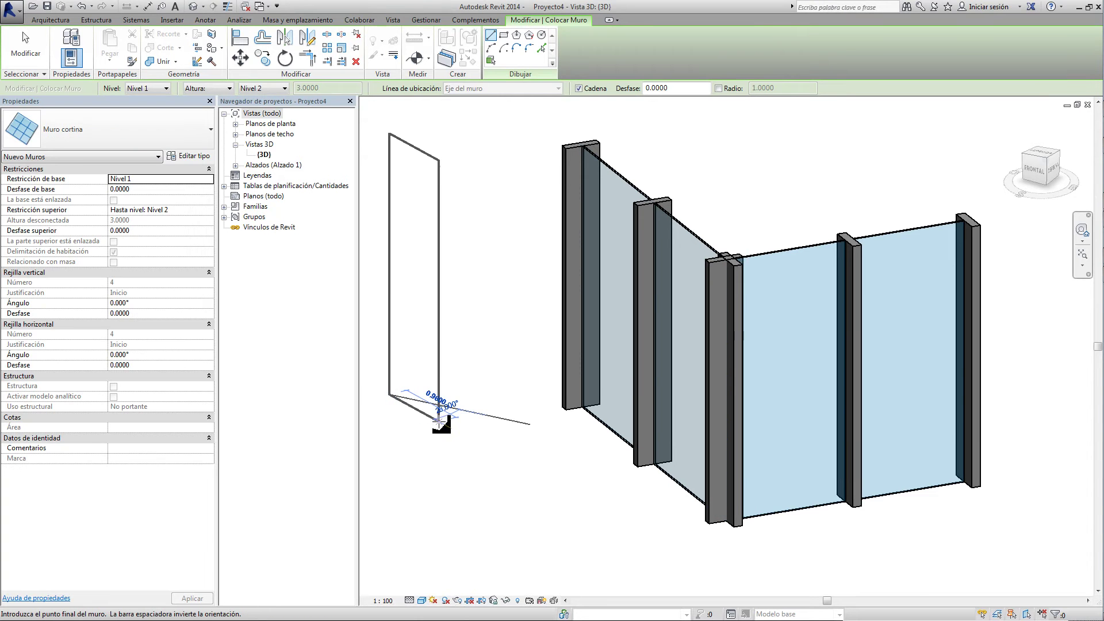
click(514, 390)
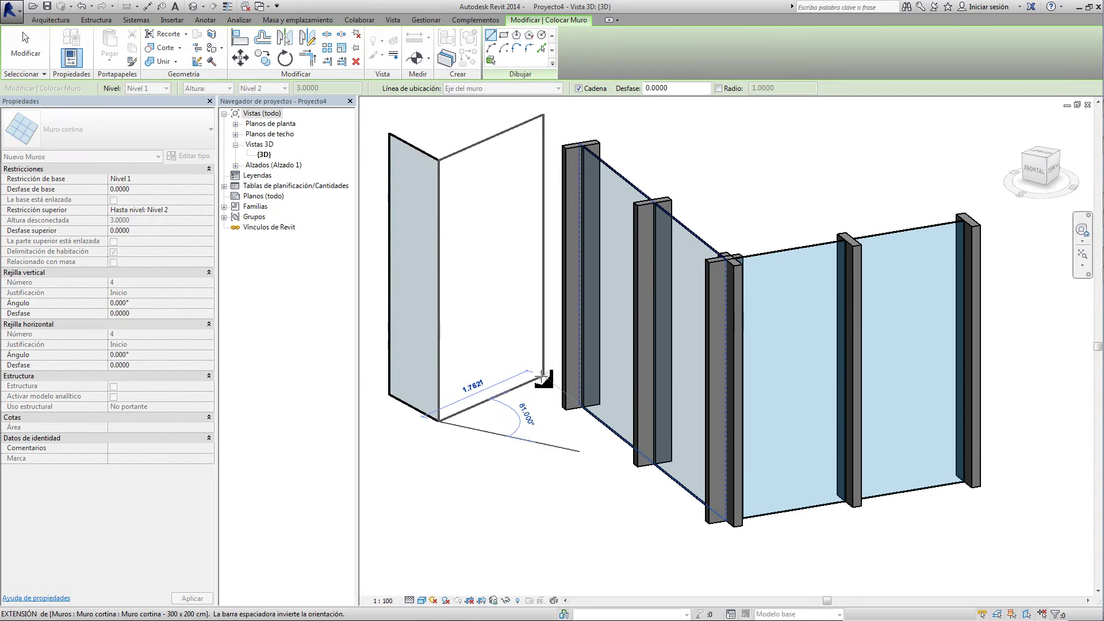
click(542, 376)
click(1066, 340)
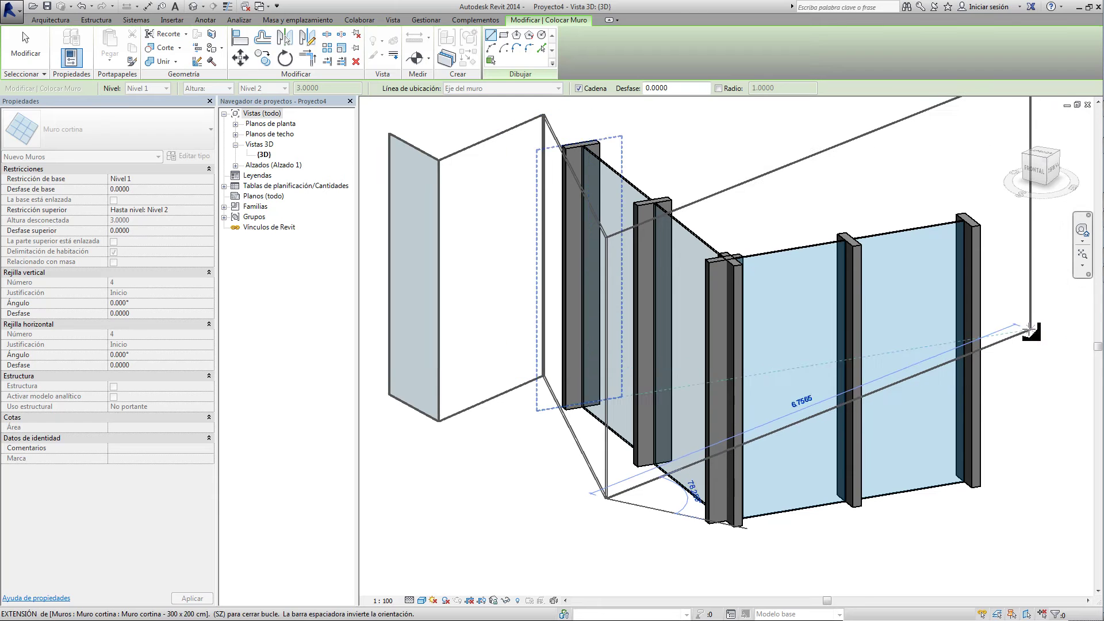
click(540, 380)
key(Escape)
key(Escape)
key(Escape)
key(Escape)
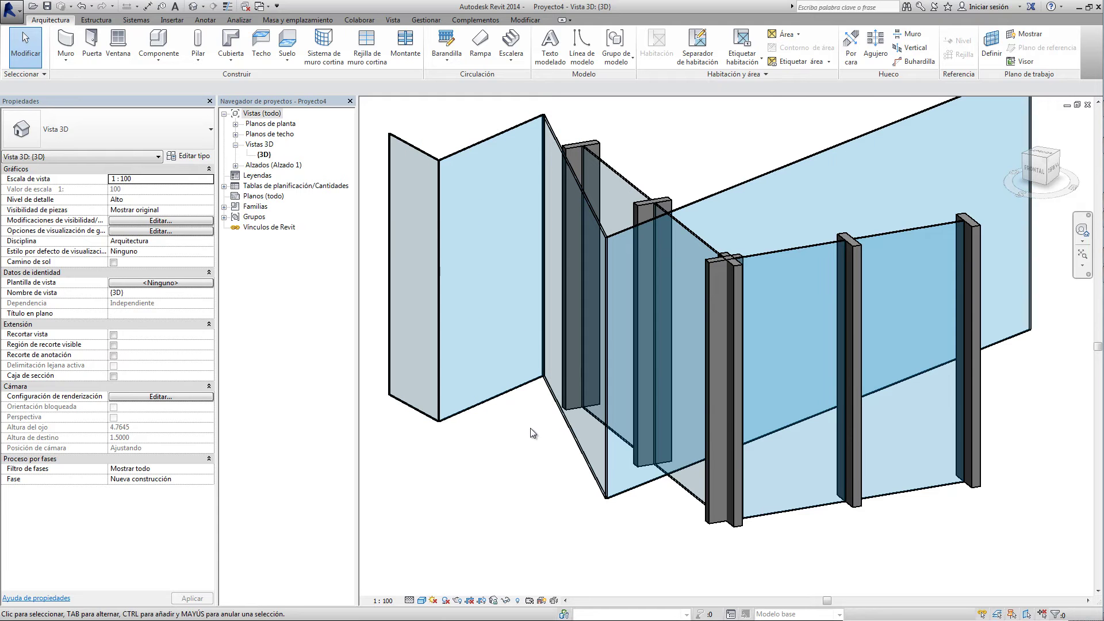
Switch to Proyecto3's 3D view and open Transferir normas de proyecto, sourcing from Proyecto4.
click(269, 7)
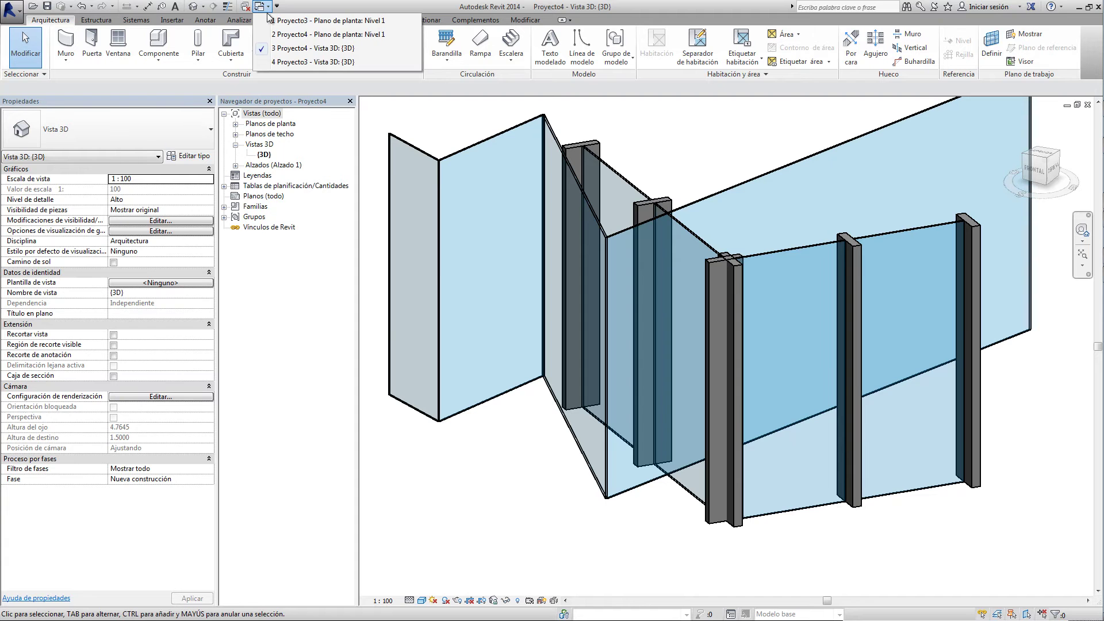
click(326, 59)
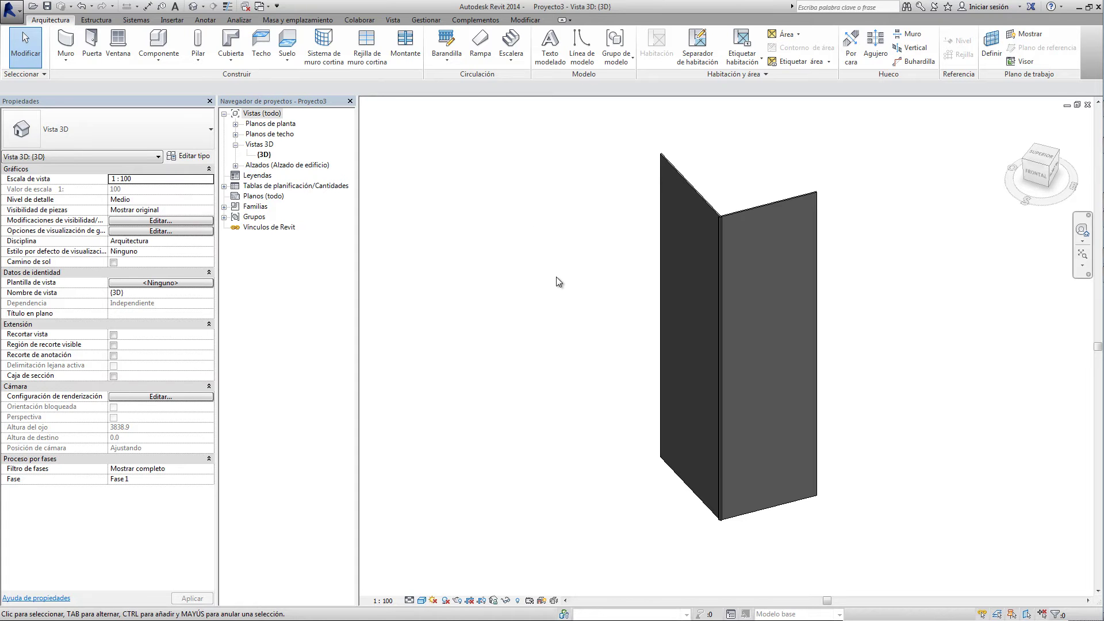
click(425, 19)
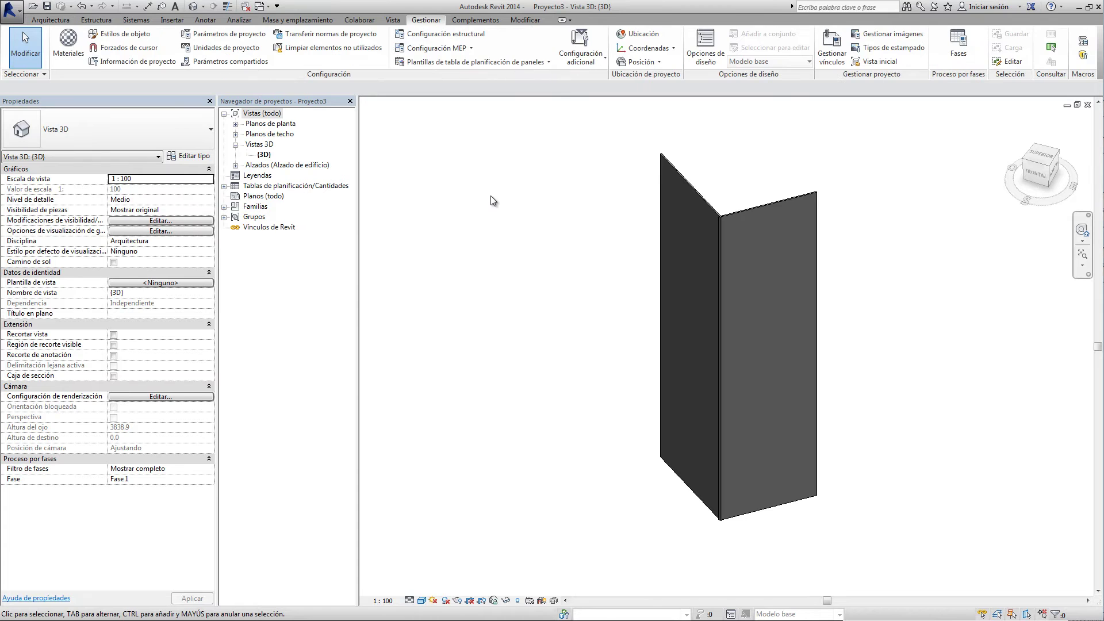
click(325, 35)
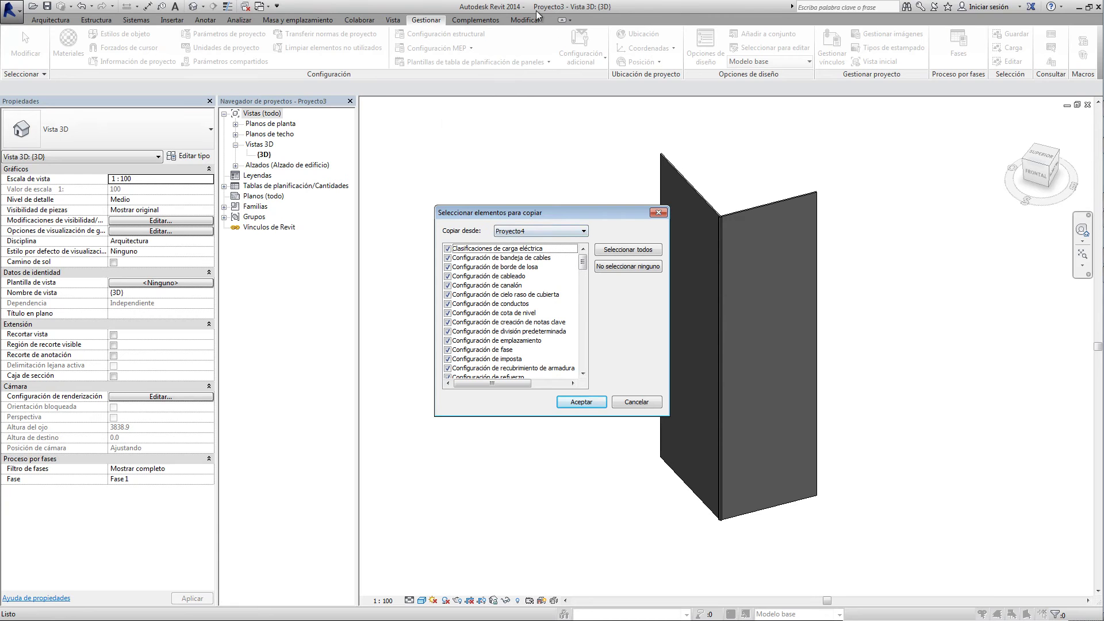
Transfer only Tipos de muro cortina and Tipos de sistema de muro cortina from Proyecto4, overwriting duplicates.
click(627, 268)
scroll(582, 270, down, 2)
drag(583, 270, 584, 318)
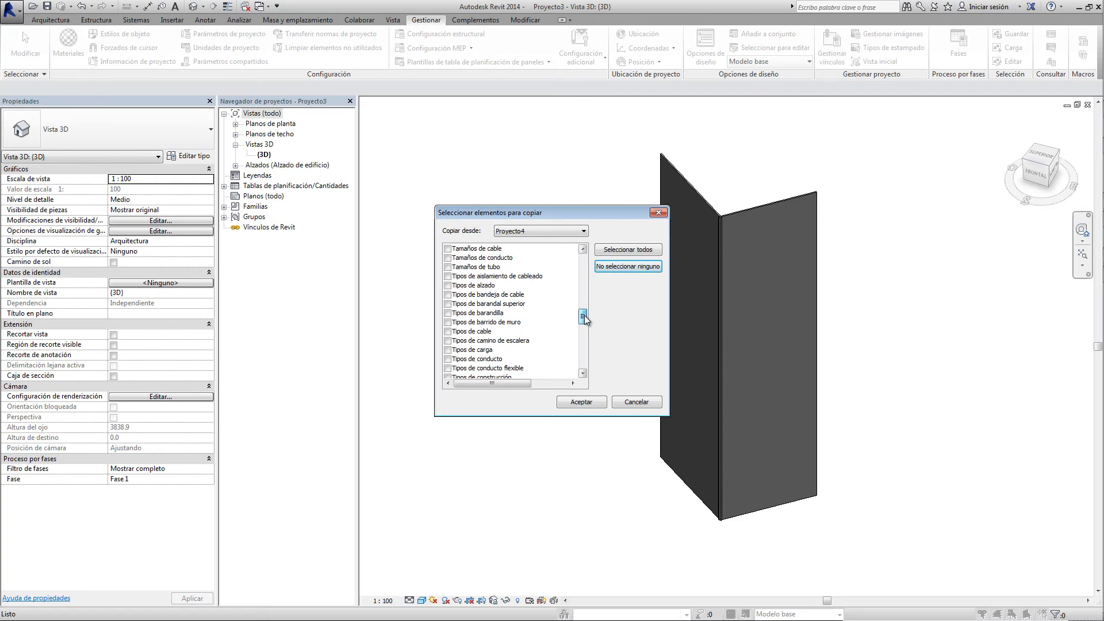
drag(583, 318, 583, 338)
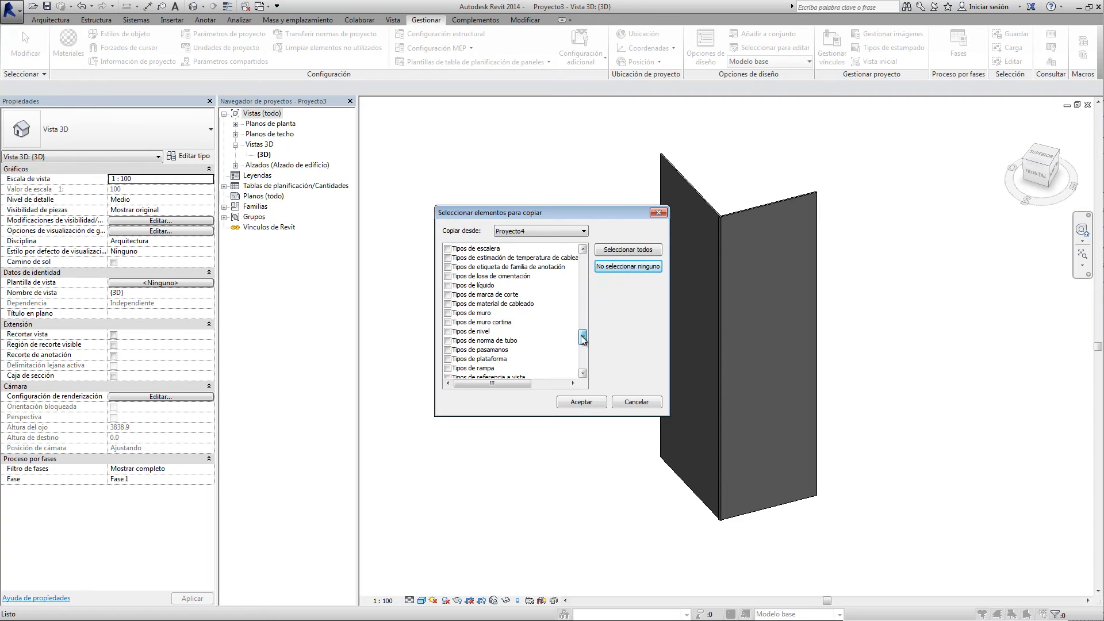
click(448, 322)
drag(584, 340, 583, 359)
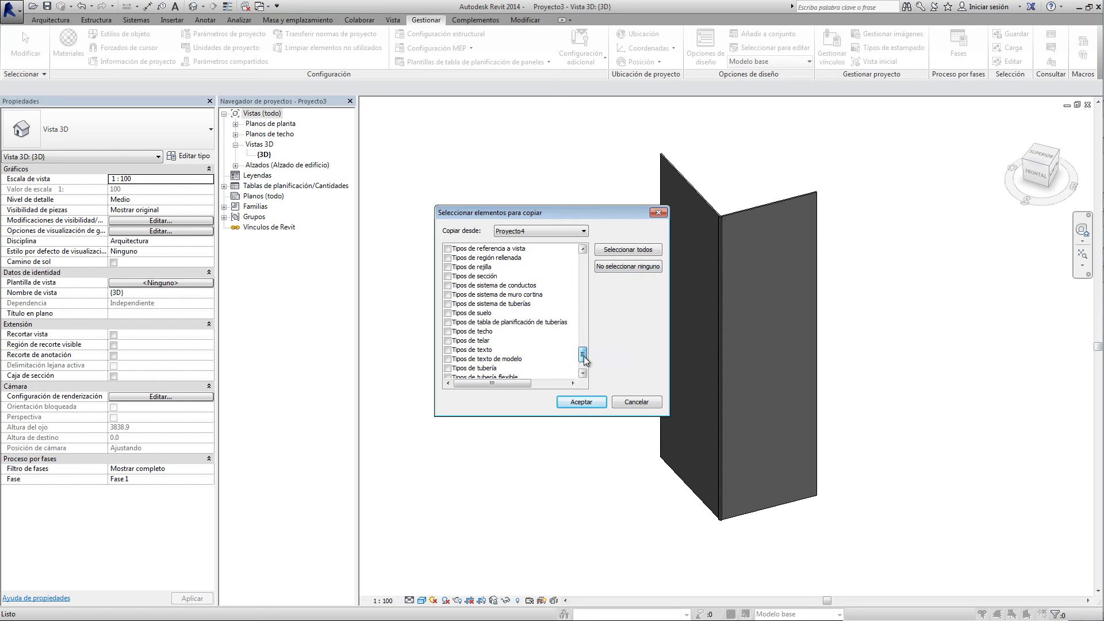
click(448, 295)
click(582, 402)
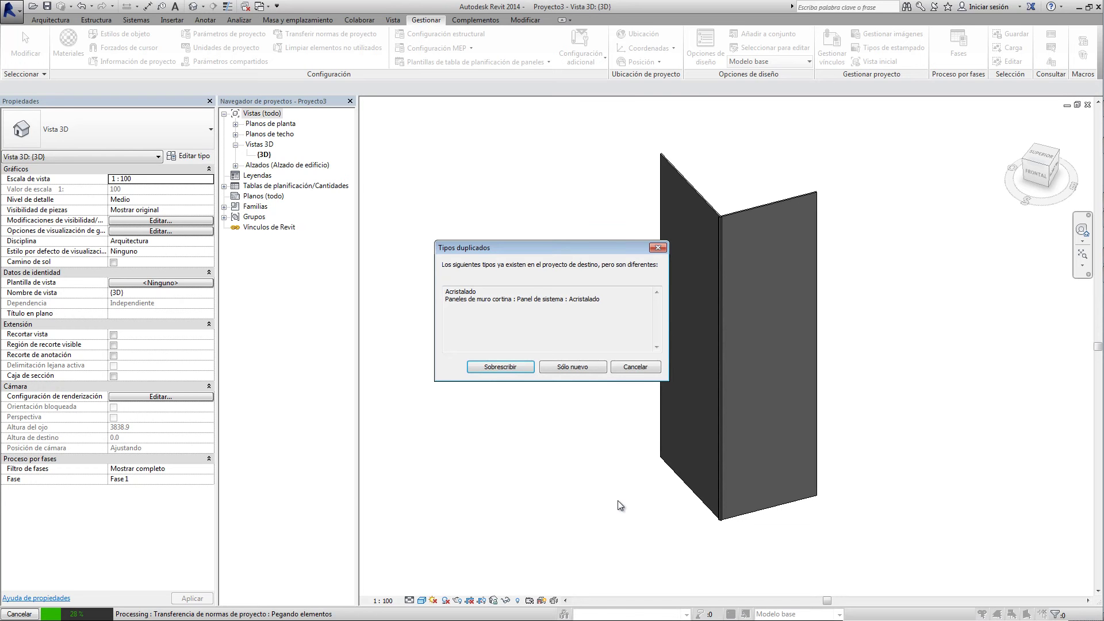
click(500, 367)
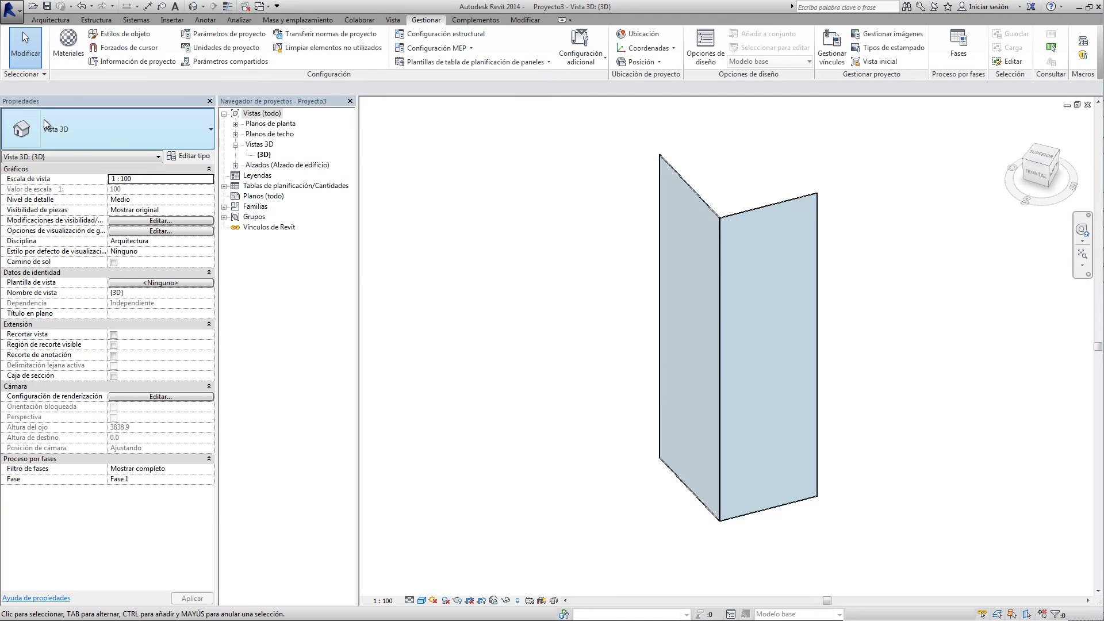
Start an architectural wall and check the type list, keeping Muro cortina selected.
click(50, 20)
click(68, 56)
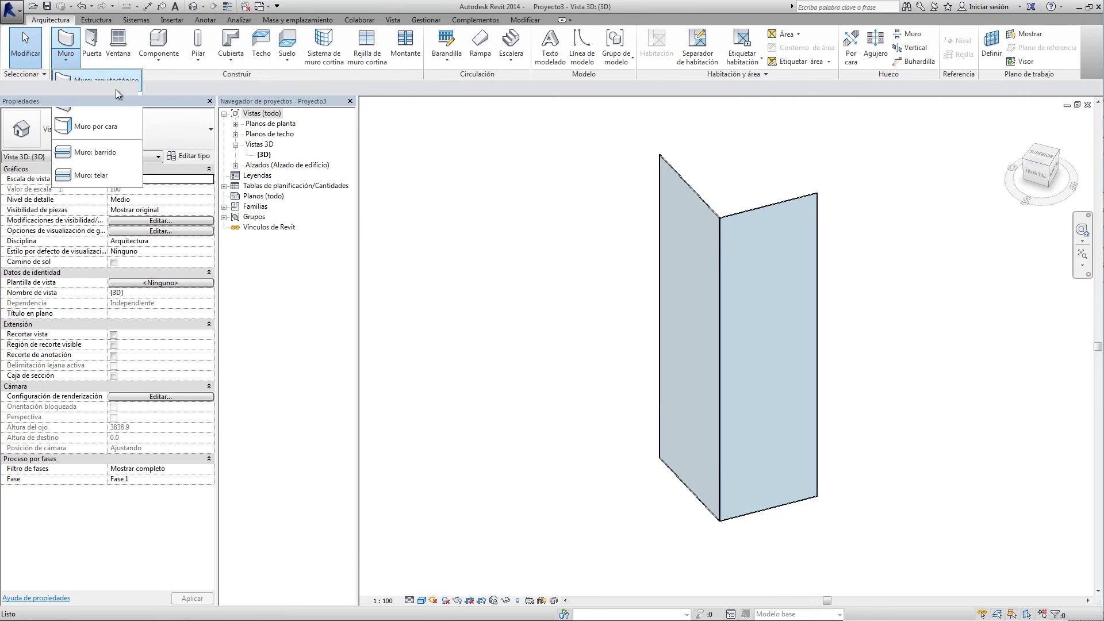
click(115, 85)
click(197, 136)
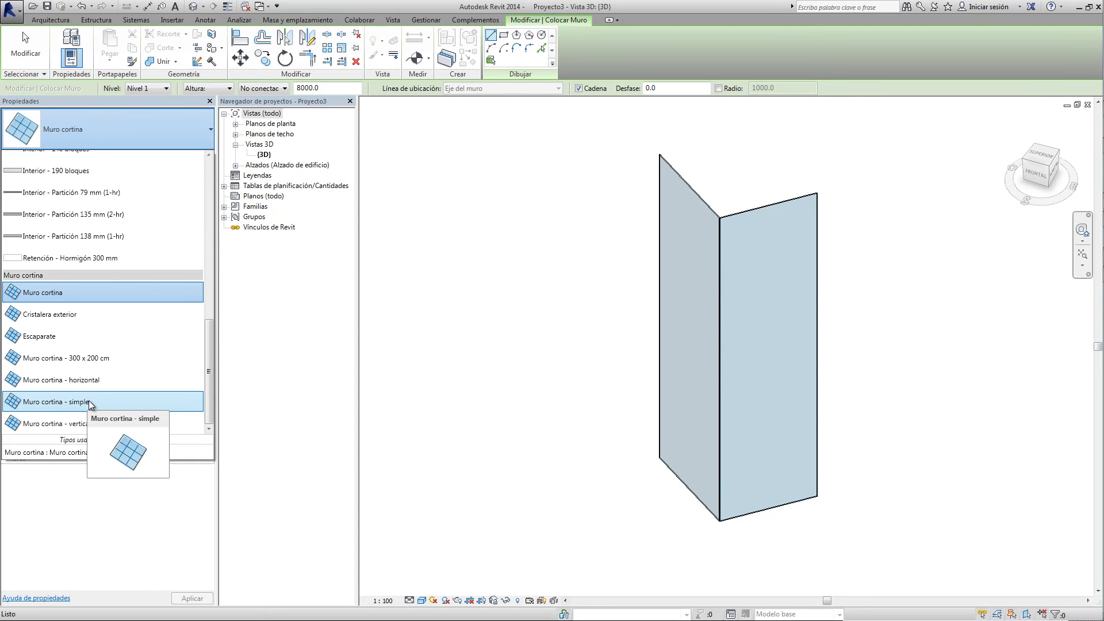
click(493, 388)
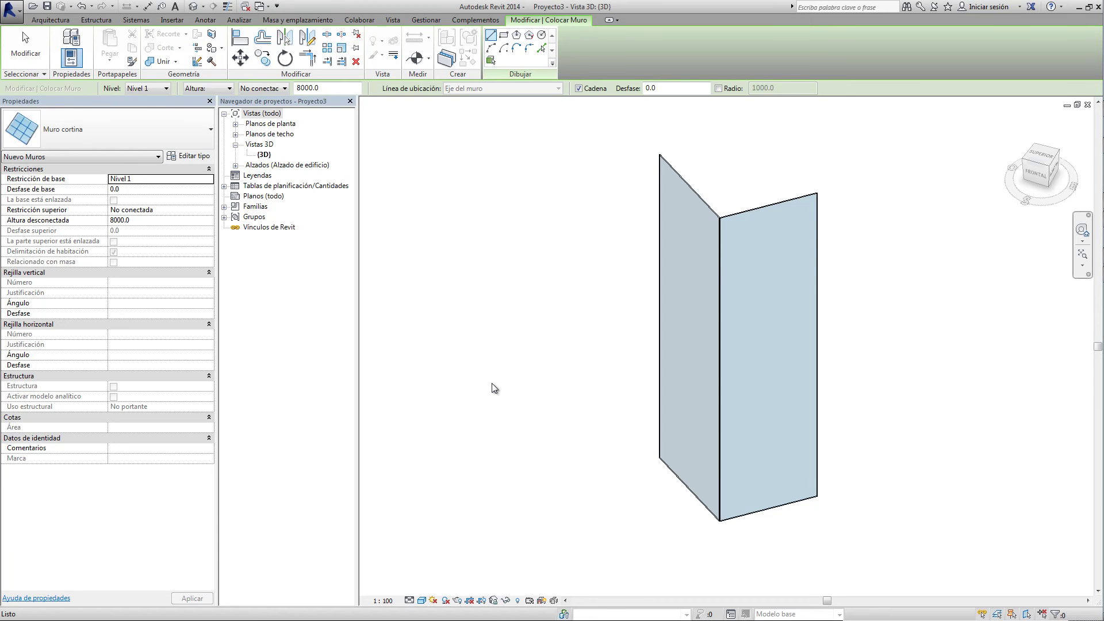
Cancel wall placement and delete both folded walls from the 3D view.
key(Escape)
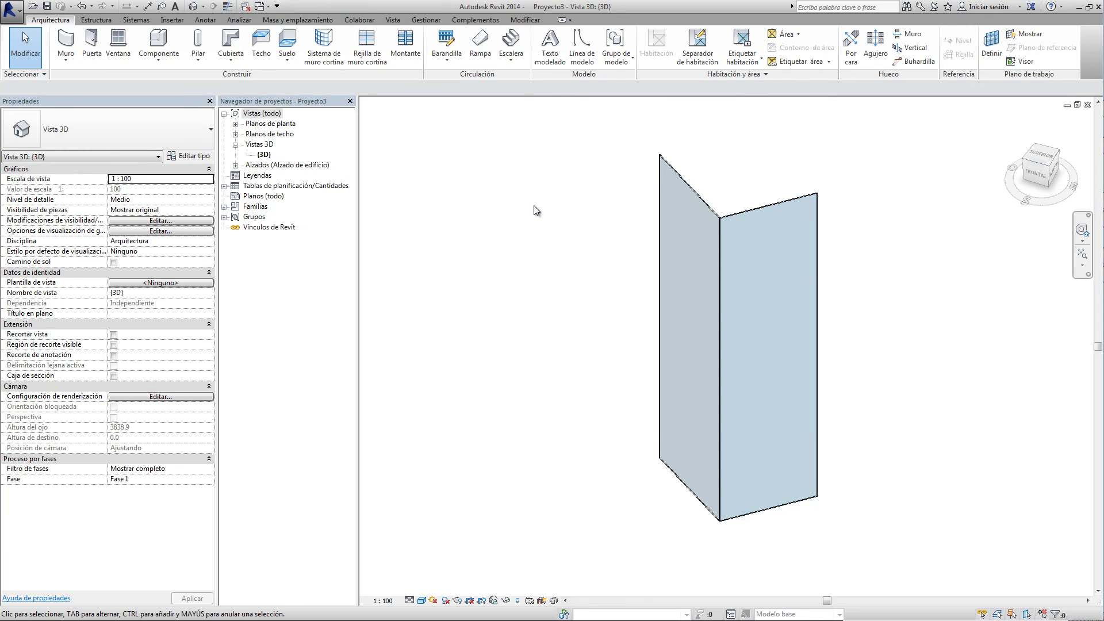
drag(597, 124, 877, 580)
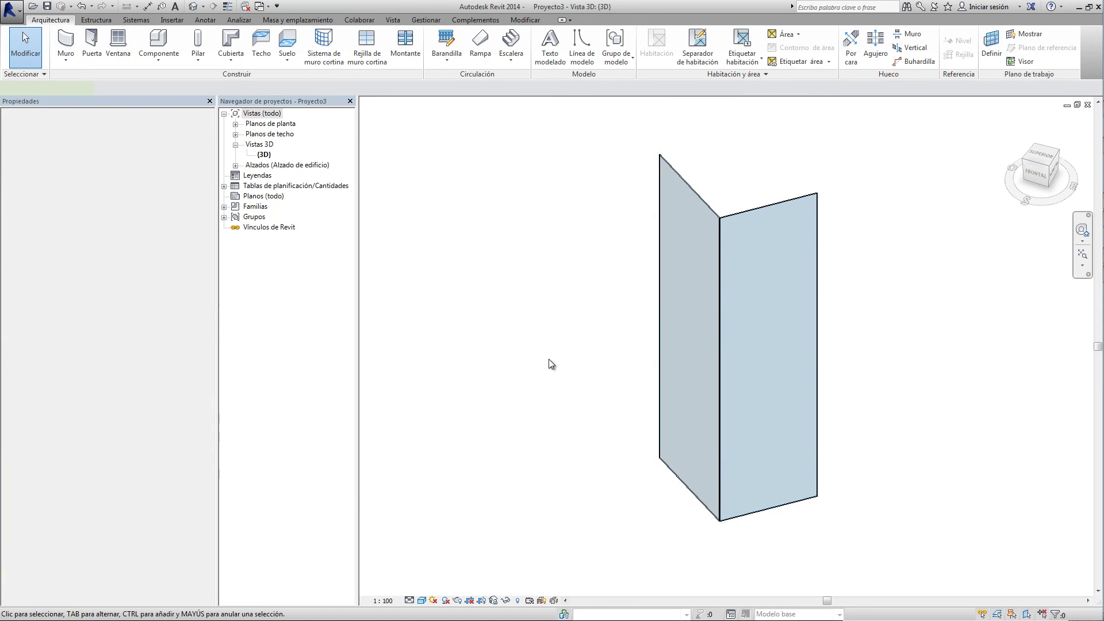
key(Delete)
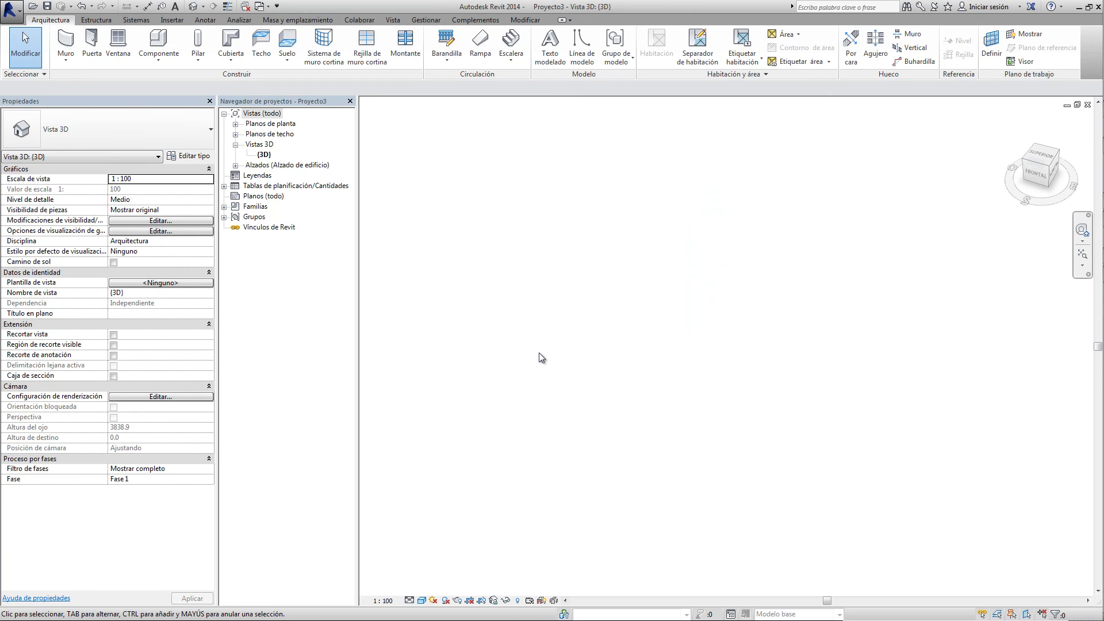
Save the project as template file Proyecto3.rte.
click(12, 11)
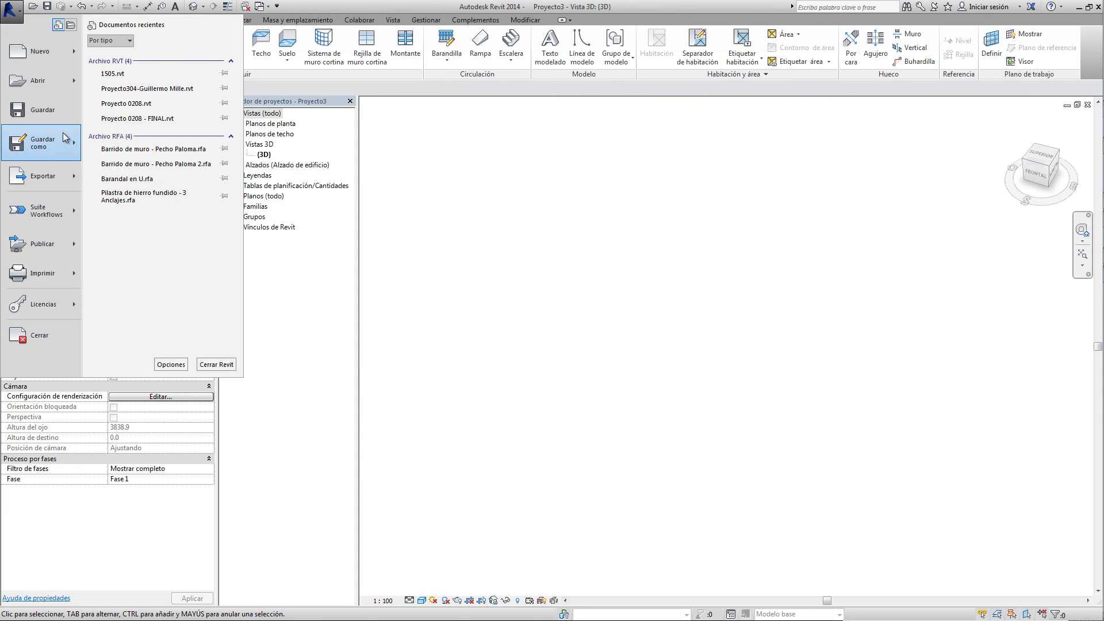
mouse_move(39, 142)
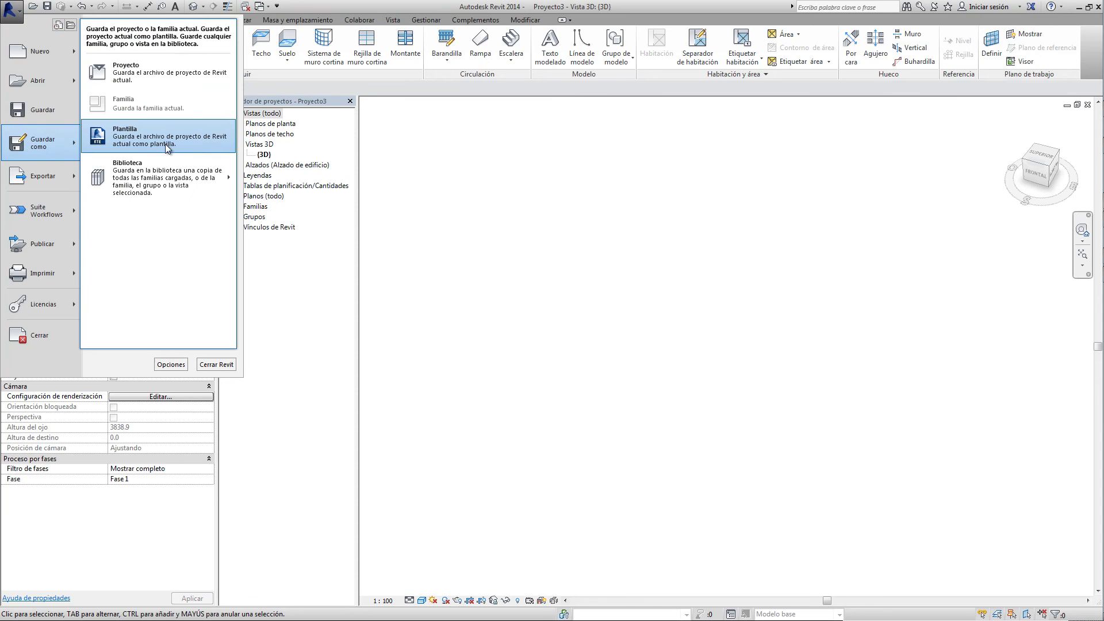
click(166, 145)
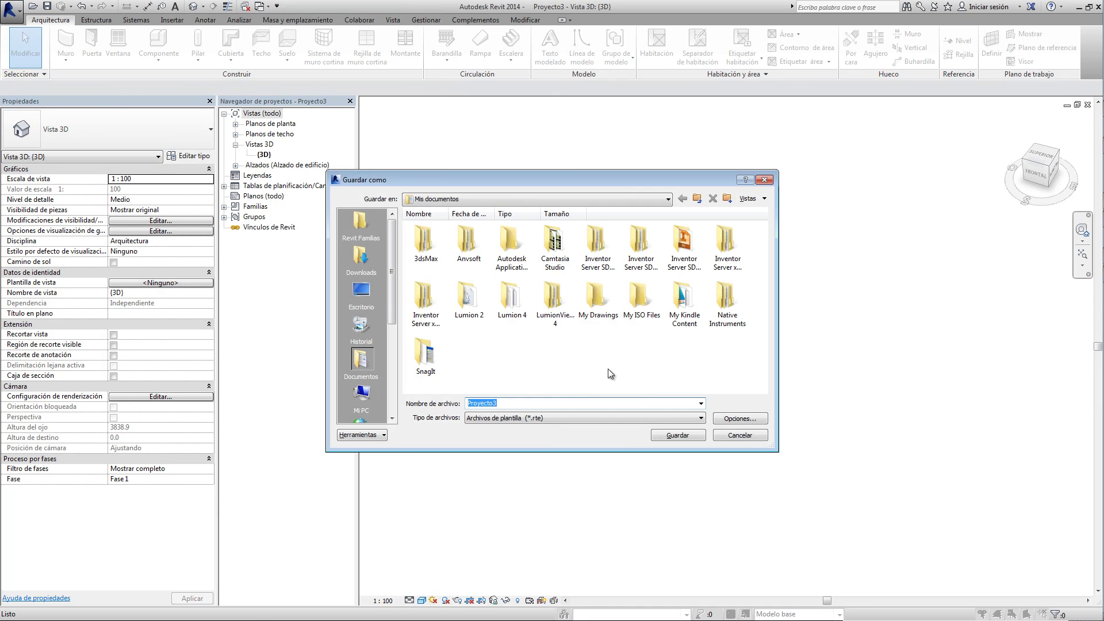
click(664, 434)
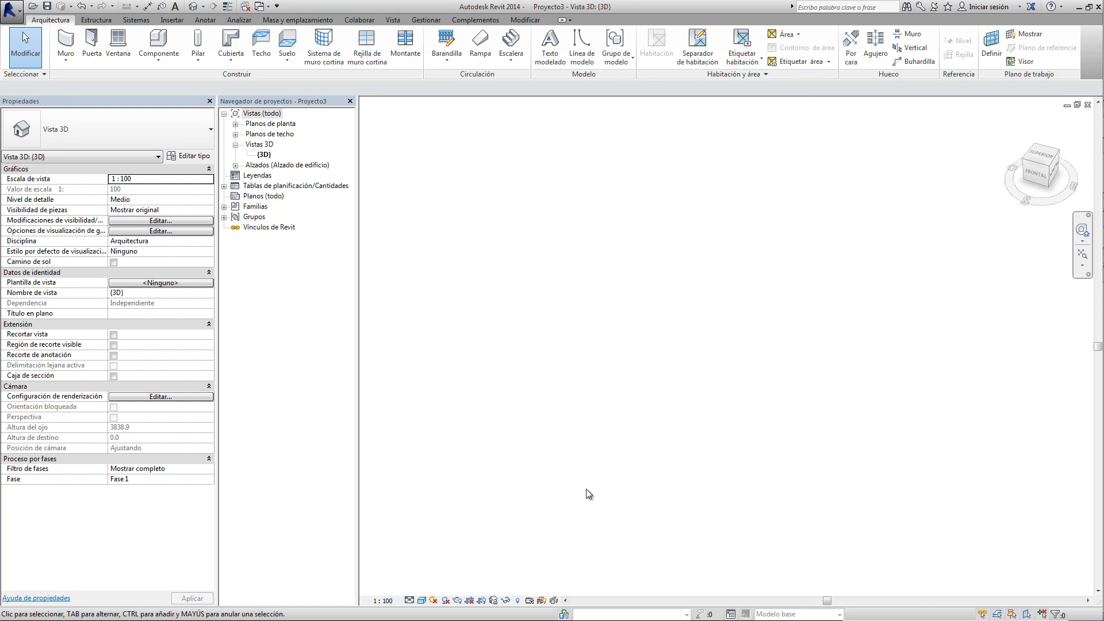